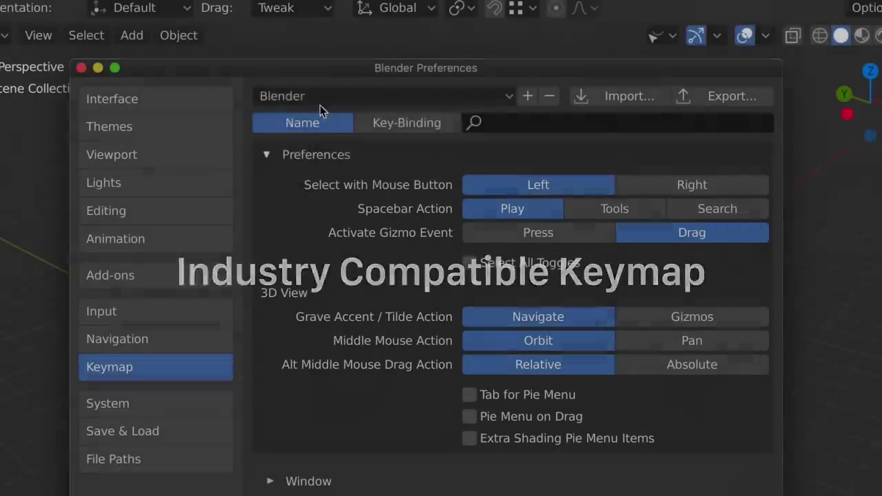
# - Switch the keymap preset to Industry Compatible in the preferences
pyautogui.click(321, 100)
pyautogui.click(324, 162)
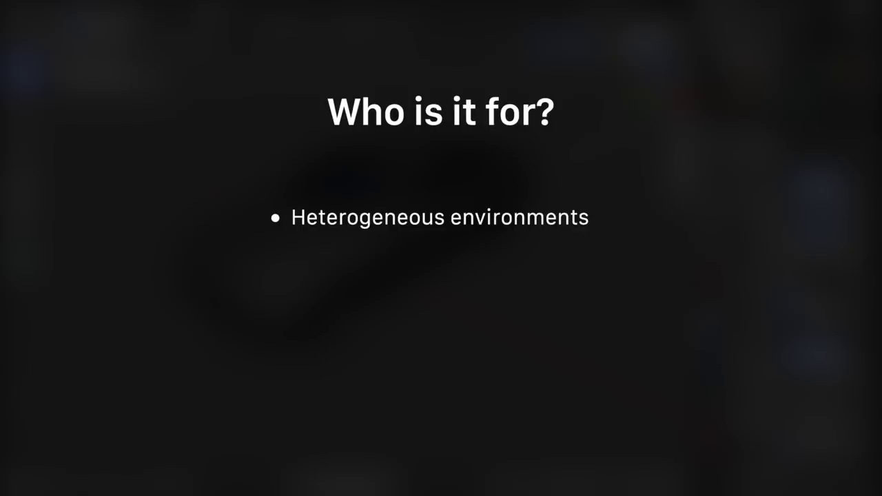
pyautogui.press('Right')
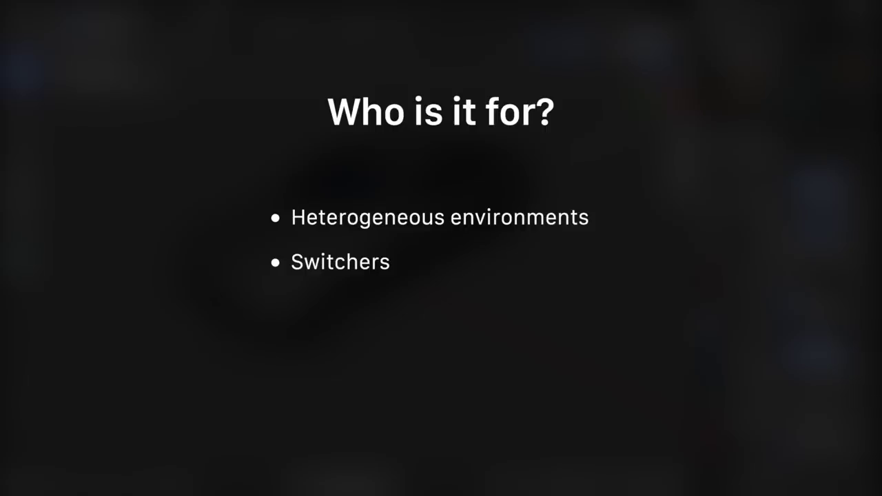
pyautogui.press('Right')
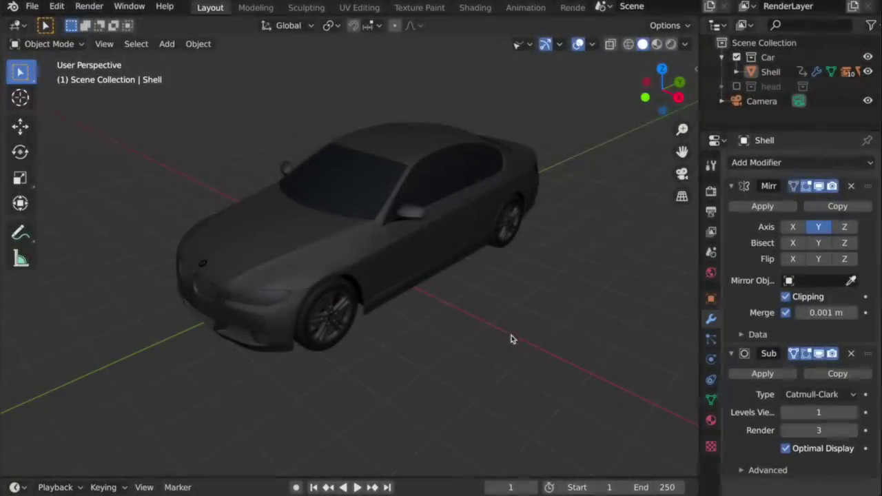
# - Orbit, pan and zoom around the car, and put its Shell mesh into Edit Mode
pyautogui.keyDown('alt'); pyautogui.moveTo(512, 339); pyautogui.dragTo(459, 276); pyautogui.keyUp('alt')
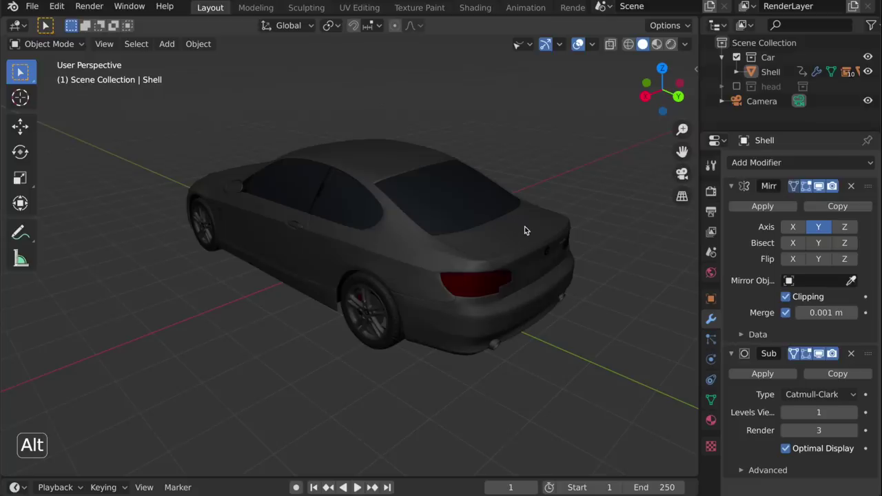
pyautogui.keyDown('alt'); pyautogui.moveTo(524, 231); pyautogui.dragTo(489, 255, button='middle'); pyautogui.keyUp('alt')
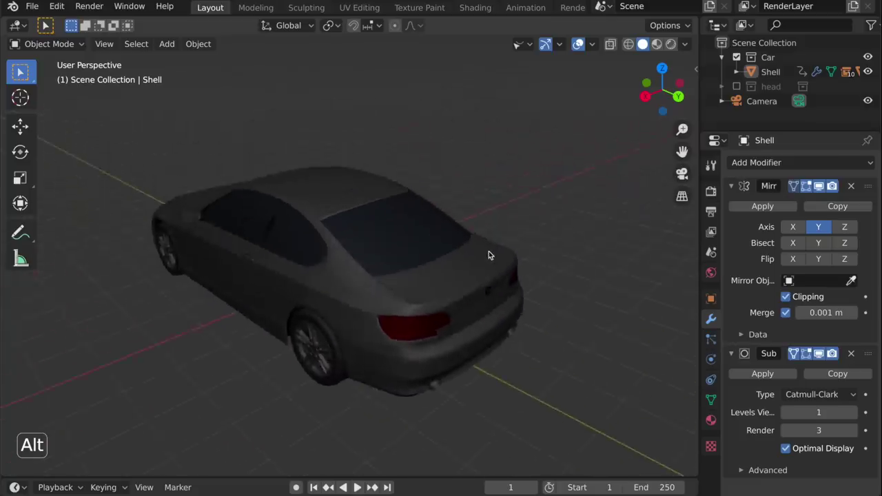
pyautogui.keyDown('alt'); pyautogui.moveTo(234, 298); pyautogui.dragTo(299, 306, button='right'); pyautogui.keyUp('alt')
pyautogui.keyDown('alt'); pyautogui.moveTo(299, 306); pyautogui.dragTo(354, 224); pyautogui.keyUp('alt')
pyautogui.press('Tab')
pyautogui.scroll(-2, 354, 224)
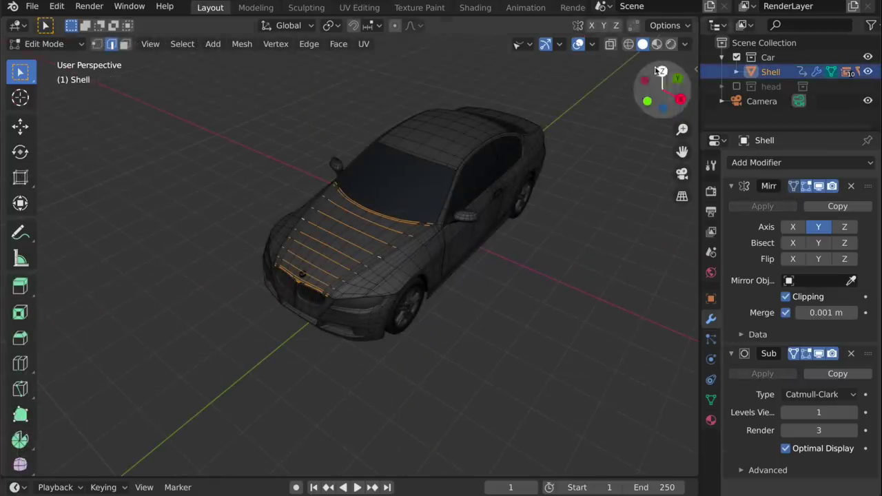
# - View the car in the top, right, front and bottom orthographic views
pyautogui.click(680, 98)
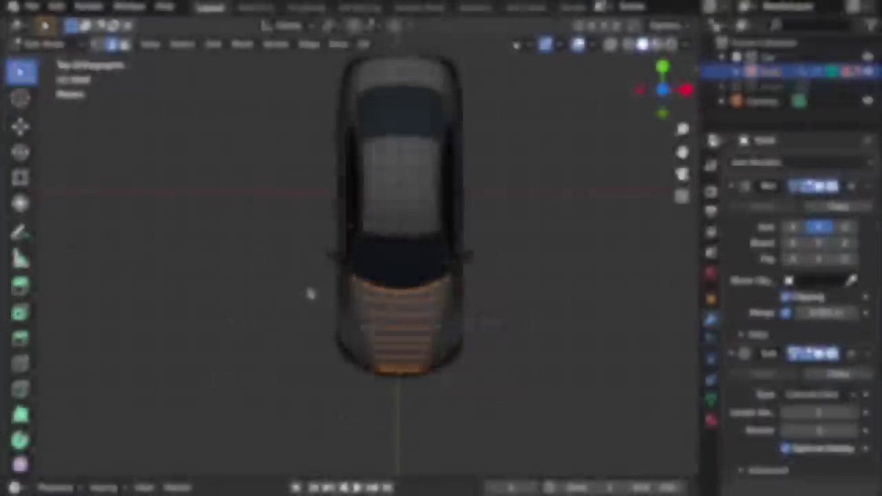
pyautogui.press('v')
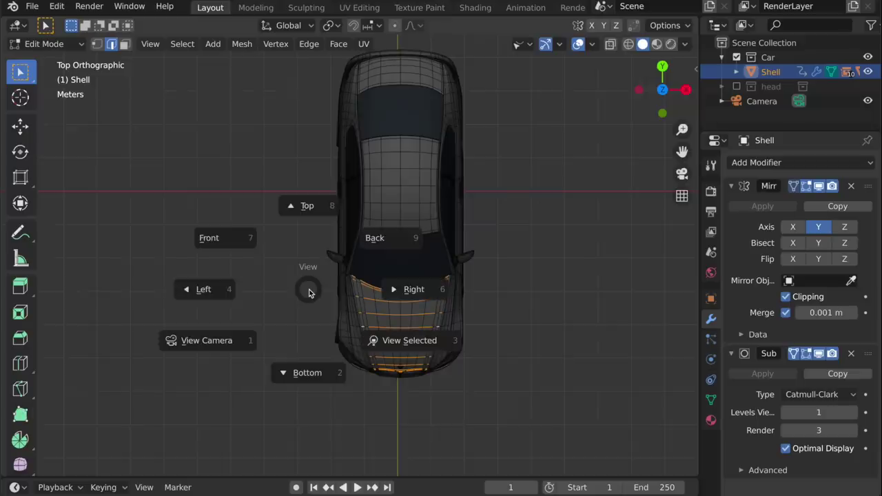
pyautogui.click(389, 292)
pyautogui.press('v')
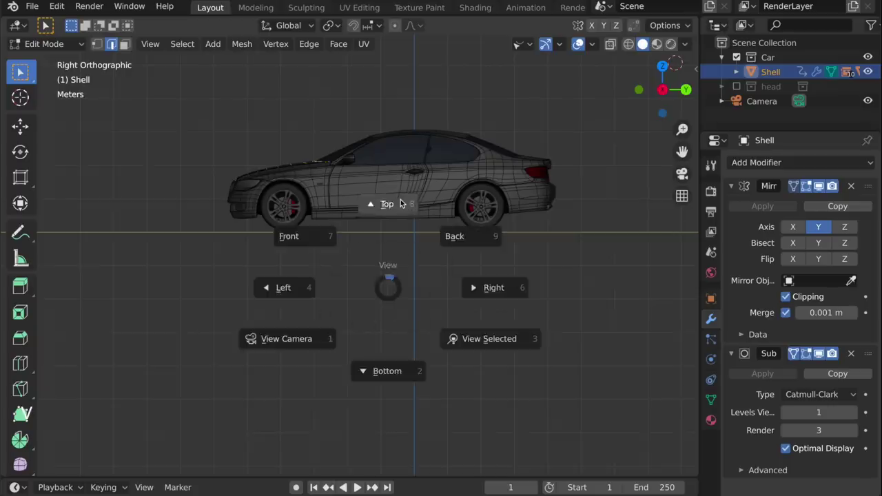
pyautogui.click(400, 199)
pyautogui.press('v')
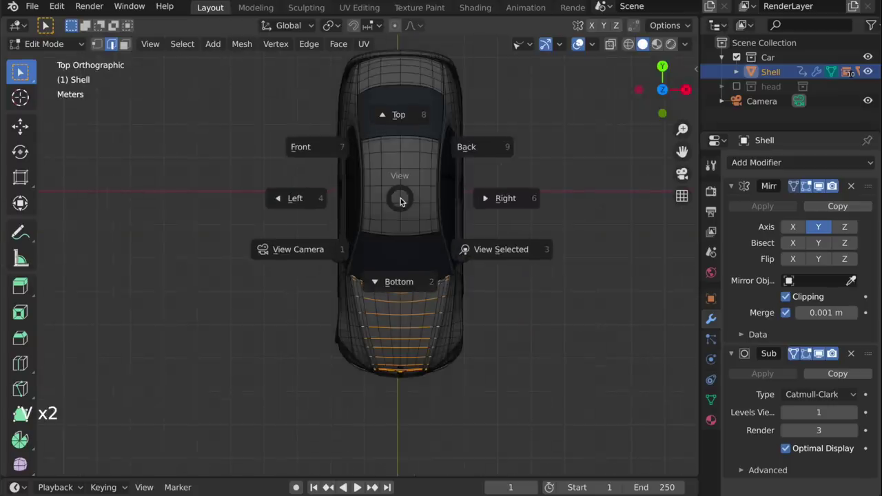
pyautogui.click(338, 152)
pyautogui.press('v')
pyautogui.click(339, 233)
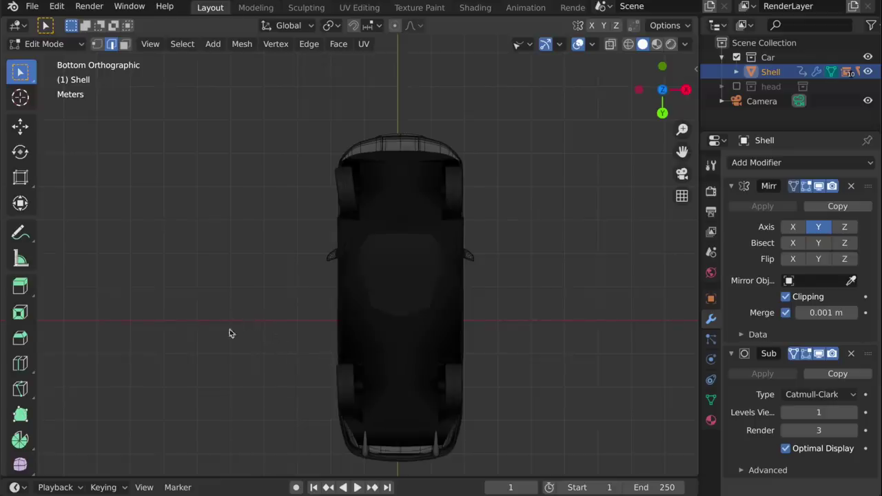
# - Switch the car through further preset views from different sides, finishing with the left orthographic view
pyautogui.press('v')
pyautogui.click(447, 280)
pyautogui.press('v')
pyautogui.click(455, 249)
pyautogui.press('v')
pyautogui.click(197, 262)
pyautogui.press('v')
pyautogui.click(586, 311)
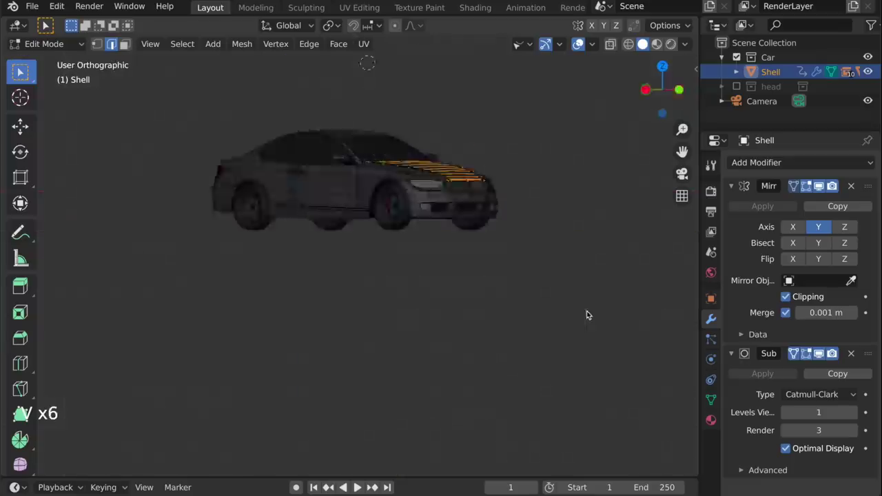
pyautogui.press('v')
pyautogui.click(302, 147)
pyautogui.press('v')
pyautogui.click(292, 216)
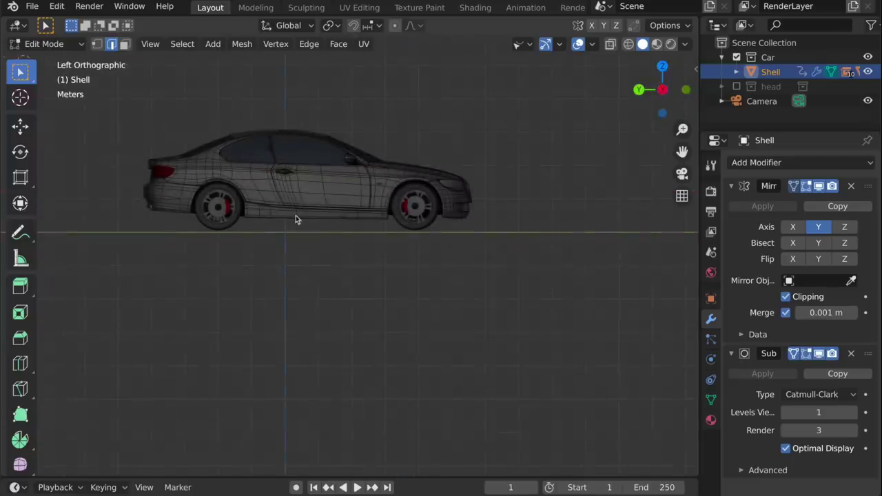
# - Select an edge of the Shell above the front wheel arch and frame the view on it
pyautogui.click(393, 187)
pyautogui.keyDown('alt'); pyautogui.moveTo(394, 186); pyautogui.dragTo(362, 216); pyautogui.keyUp('alt')
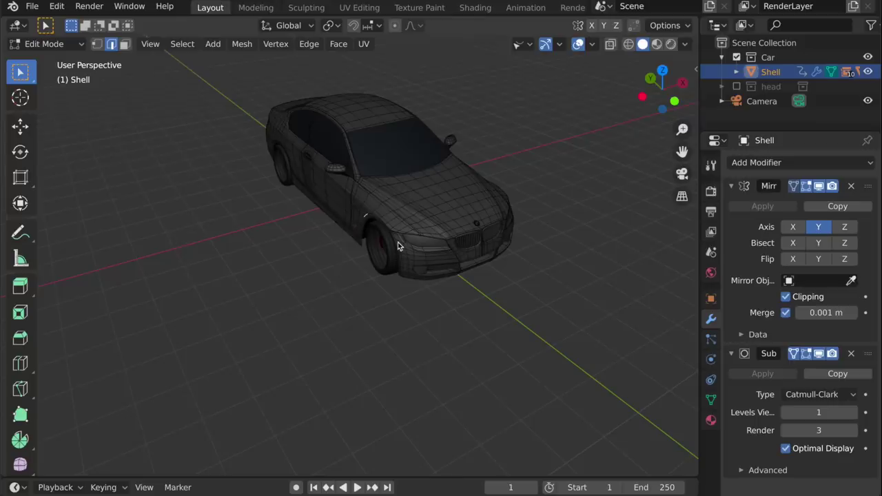
pyautogui.keyDown('alt'); pyautogui.click(399, 243); pyautogui.keyUp('alt')
pyautogui.press('f')
pyautogui.keyDown('alt'); pyautogui.moveTo(262, 277); pyautogui.dragTo(363, 197); pyautogui.keyUp('alt')
pyautogui.keyDown('alt'); pyautogui.rightClick(366, 379); pyautogui.keyUp('alt')
pyautogui.keyDown('alt'); pyautogui.moveTo(366, 379); pyautogui.dragTo(420, 191); pyautogui.keyUp('alt')
pyautogui.scroll(-10, 426, 341)
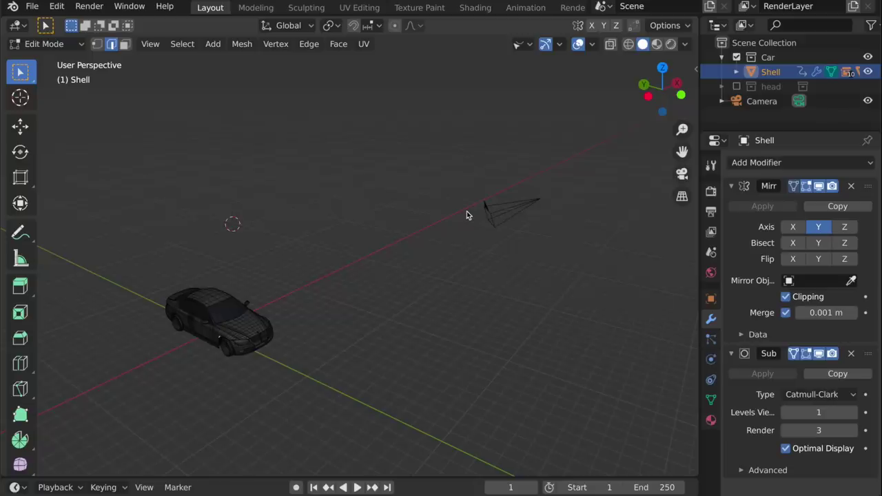
# - Select an edge on the car's roof, frame the view on it, and inspect the area around it
pyautogui.click(196, 300)
pyautogui.scroll(10, 233, 317)
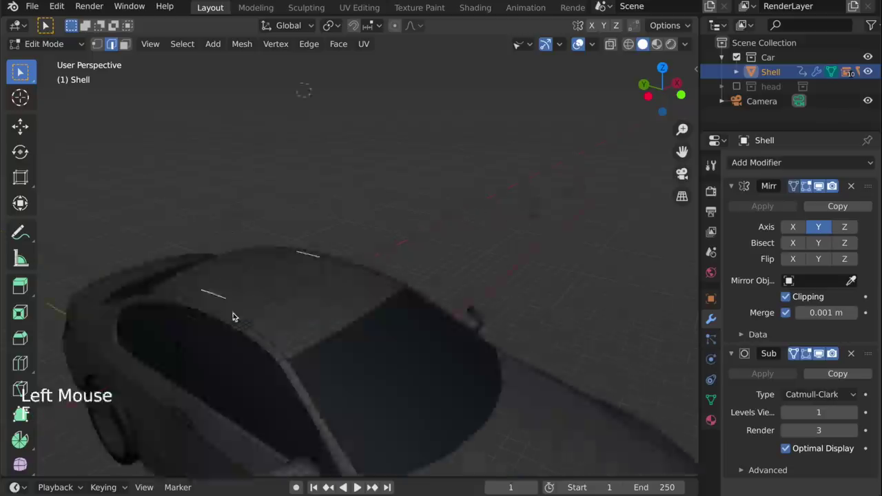
pyautogui.scroll(5, 233, 317)
pyautogui.keyDown('alt'); pyautogui.moveTo(233, 318); pyautogui.dragTo(524, 282); pyautogui.keyUp('alt')
pyautogui.keyDown('alt'); pyautogui.moveTo(524, 282); pyautogui.dragTo(431, 360, button='right'); pyautogui.keyUp('alt')
pyautogui.keyDown('alt'); pyautogui.moveTo(432, 361); pyautogui.dragTo(380, 374); pyautogui.keyUp('alt')
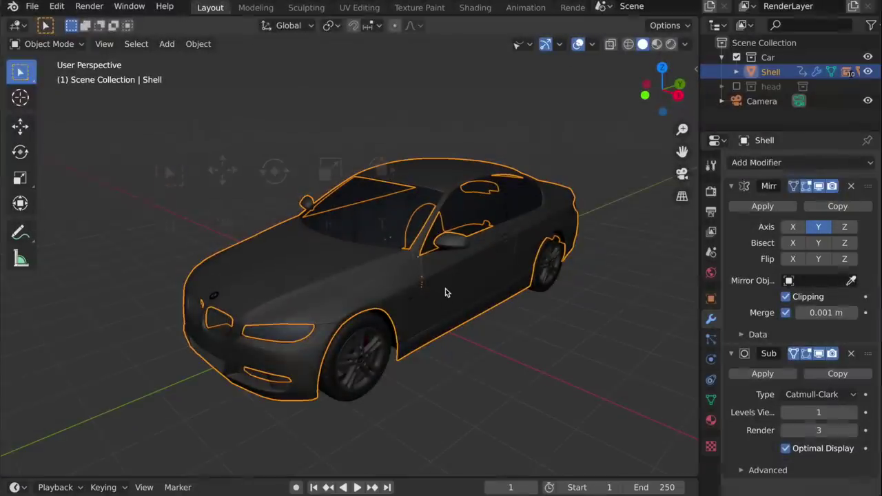
# - Try the Move, Rotate and Scale gizmos in turn on the car Shell in Object Mode
pyautogui.press('w')
pyautogui.keyDown('alt'); pyautogui.moveTo(445, 293); pyautogui.dragTo(315, 315); pyautogui.keyUp('alt')
pyautogui.press('e')
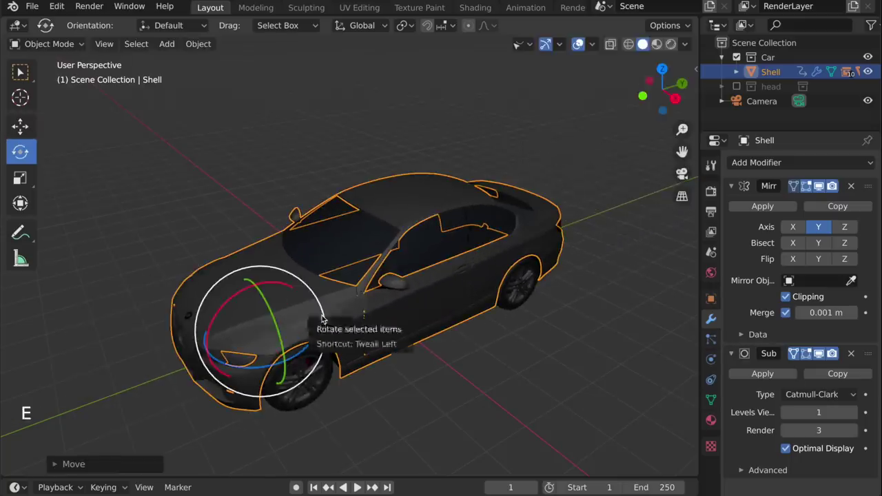
pyautogui.moveTo(302, 353); pyautogui.dragTo(307, 333)
pyautogui.moveTo(369, 283); pyautogui.dragTo(379, 258)
pyautogui.press('r')
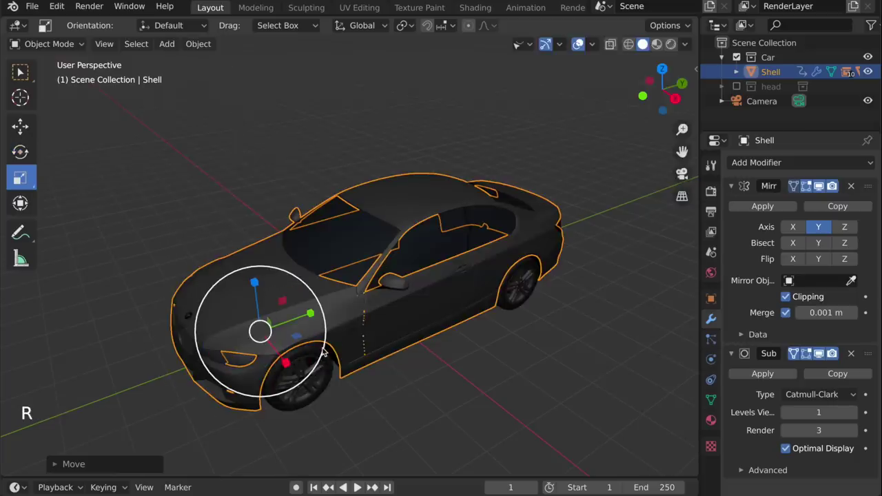
pyautogui.moveTo(324, 351); pyautogui.dragTo(347, 330)
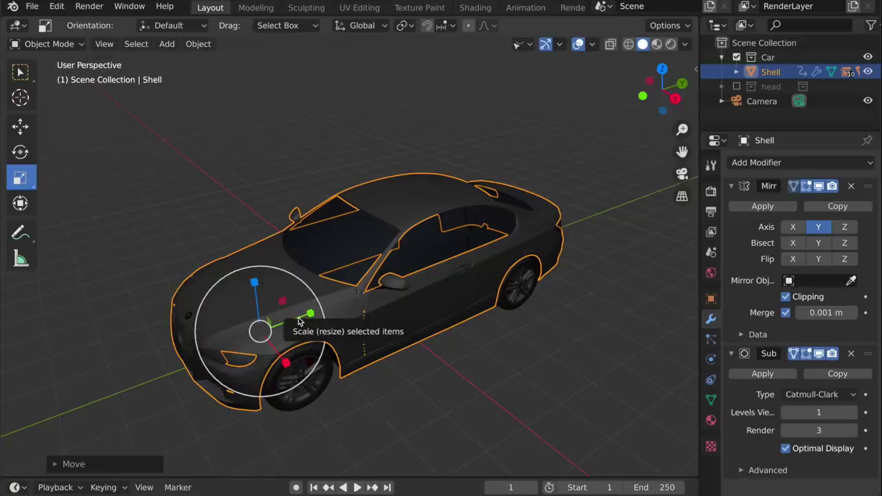
# - Move the car Shell freely with the Move tool without grabbing a gizmo handle
pyautogui.press('w')
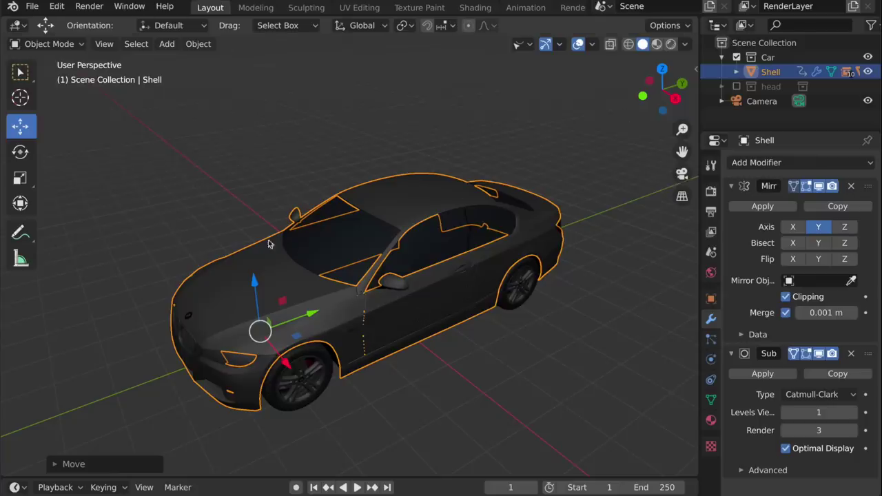
pyautogui.moveTo(389, 298); pyautogui.dragTo(485, 197, button='middle')
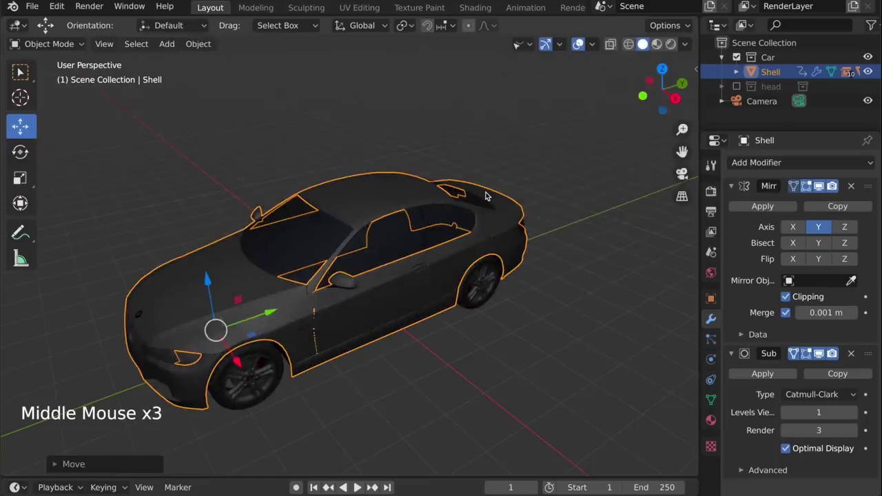
# - Try rotating and scaling the car Shell freely without grabbing the gizmo handles, and cancel the scaling
pyautogui.press('e')
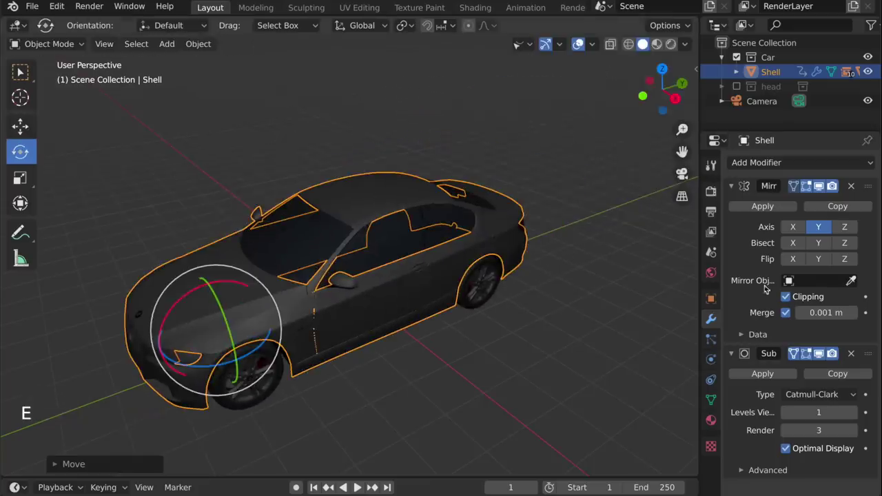
pyautogui.moveTo(483, 95); pyautogui.dragTo(350, 335, button='middle')
pyautogui.press('r')
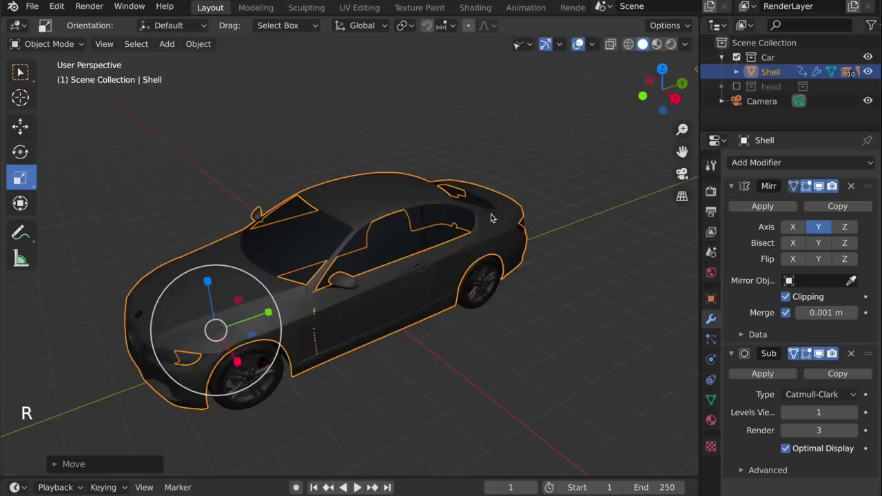
pyautogui.moveTo(491, 218); pyautogui.dragTo(392, 258, button='middle')
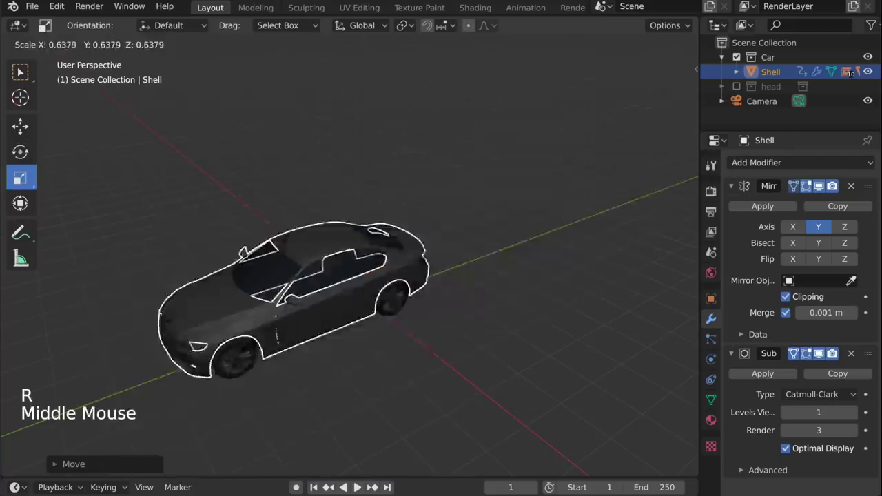
pyautogui.press('Escape')
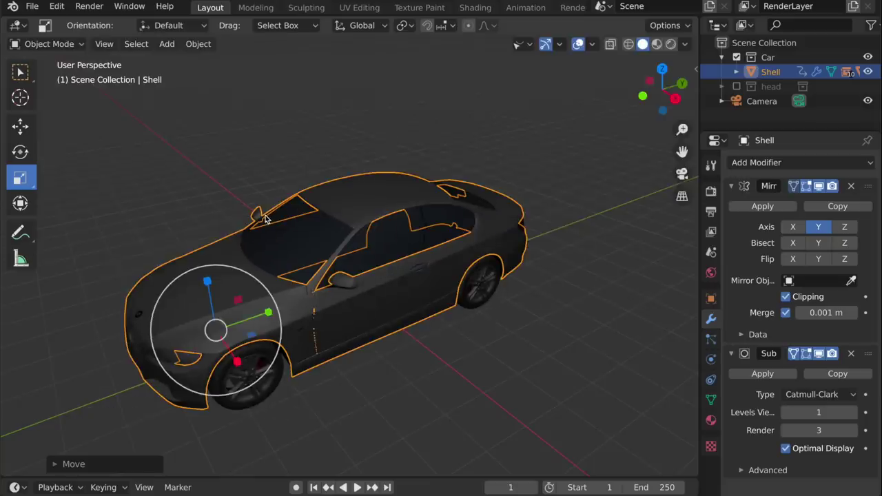
# - Cycle repeatedly through the Select, Move, Rotate and Scale tools
pyautogui.press('q')
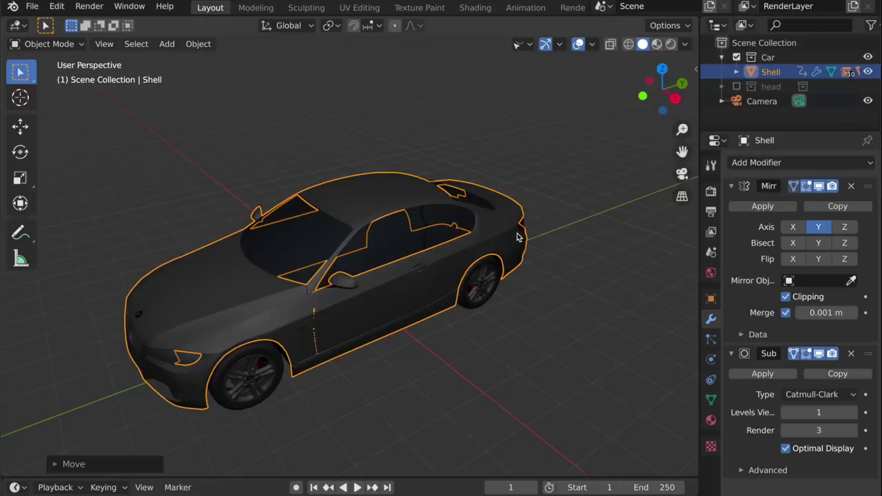
pyautogui.press('q')
pyautogui.press('w')
pyautogui.press('e')
pyautogui.press('r')
pyautogui.press('q')
pyautogui.press('e')
pyautogui.press('r')
pyautogui.press('q')
pyautogui.press('w')
pyautogui.press('e')
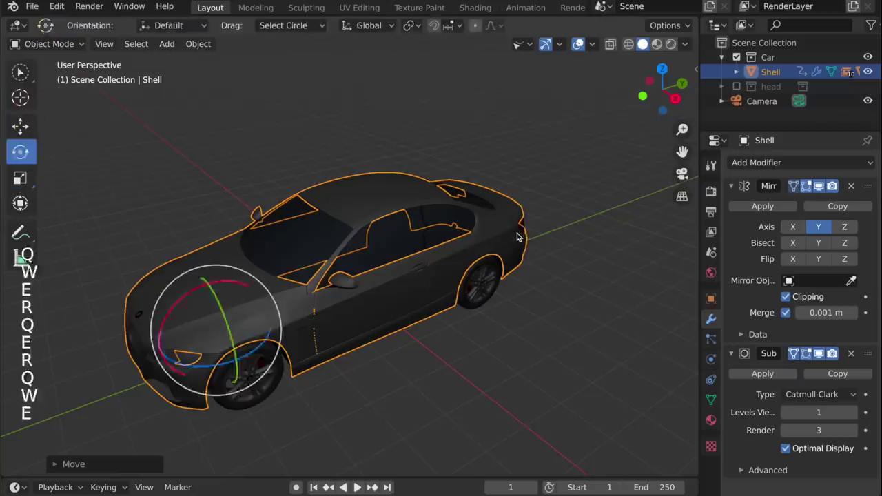
pyautogui.press('r')
pyautogui.press('q')
pyautogui.press('w')
pyautogui.press('e')
pyautogui.press('r')
pyautogui.press('q')
pyautogui.press('w')
pyautogui.press('e')
pyautogui.press('r')
pyautogui.press('q')
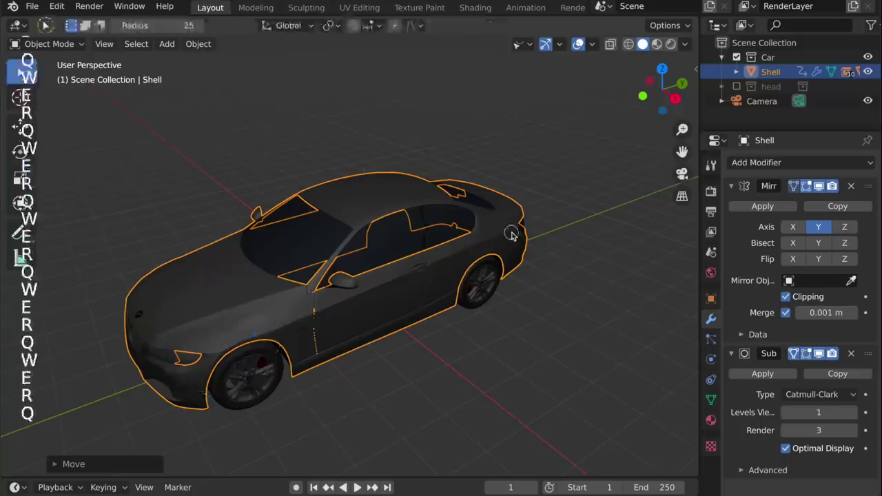
pyautogui.press('r')
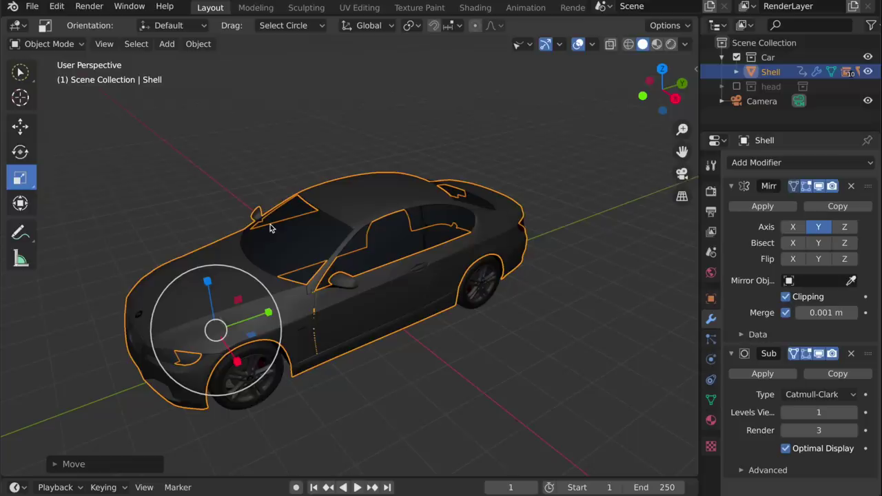
# - Return to the selection tool and cycle repeatedly through its Tweak, Box, Circle and Lasso variants
pyautogui.press('q')
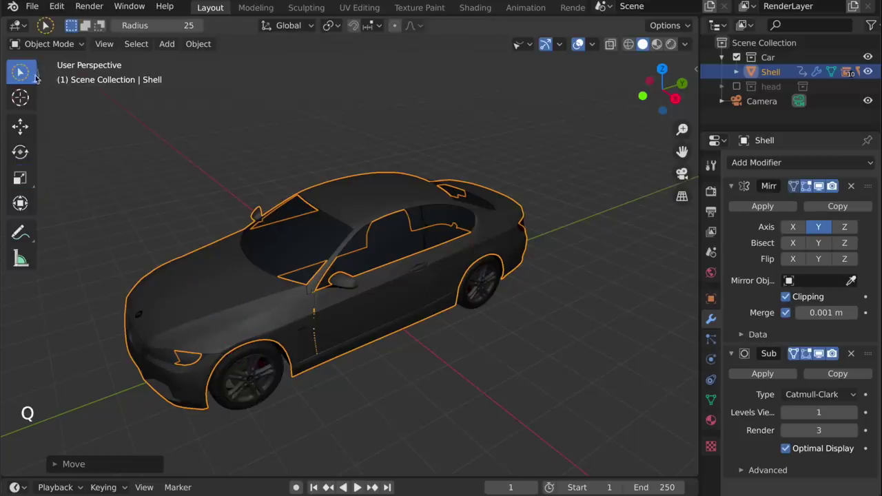
pyautogui.moveTo(35, 76); pyautogui.dragTo(48, 80)
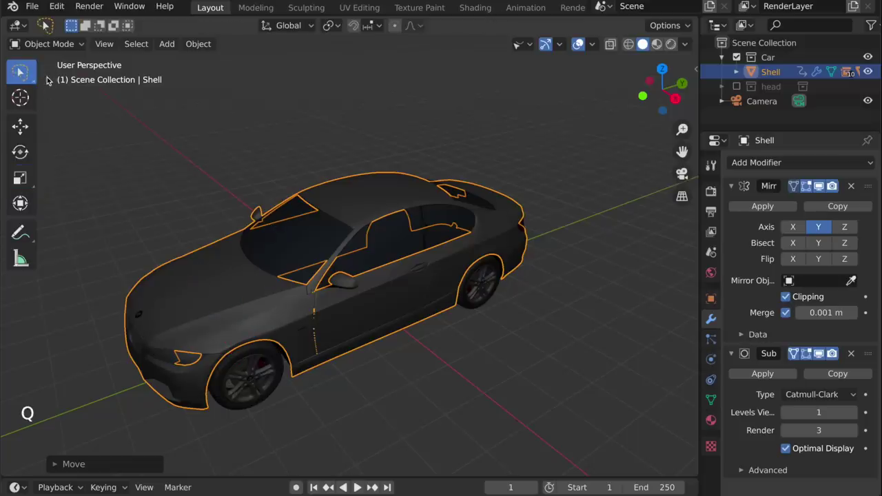
pyautogui.press('q')
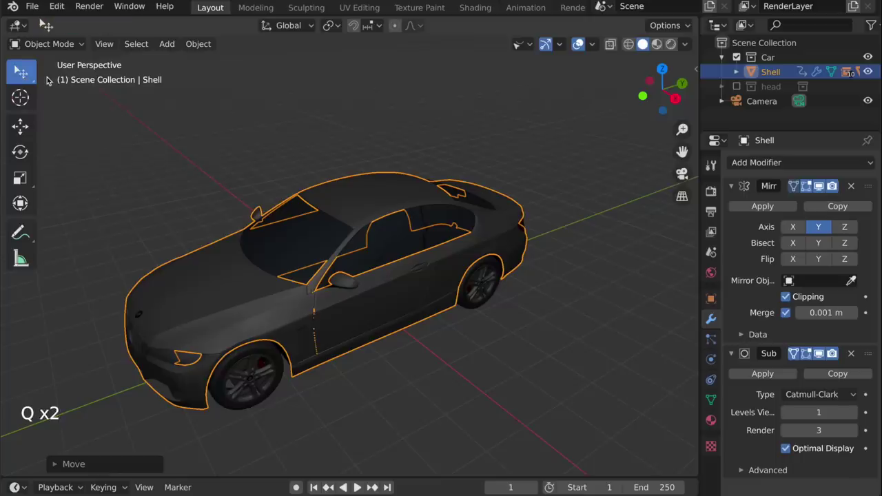
pyautogui.press('q')
pyautogui.press('q')
pyautogui.press('q')
pyautogui.press('q')
pyautogui.press('q')
pyautogui.press('q')
pyautogui.press('q')
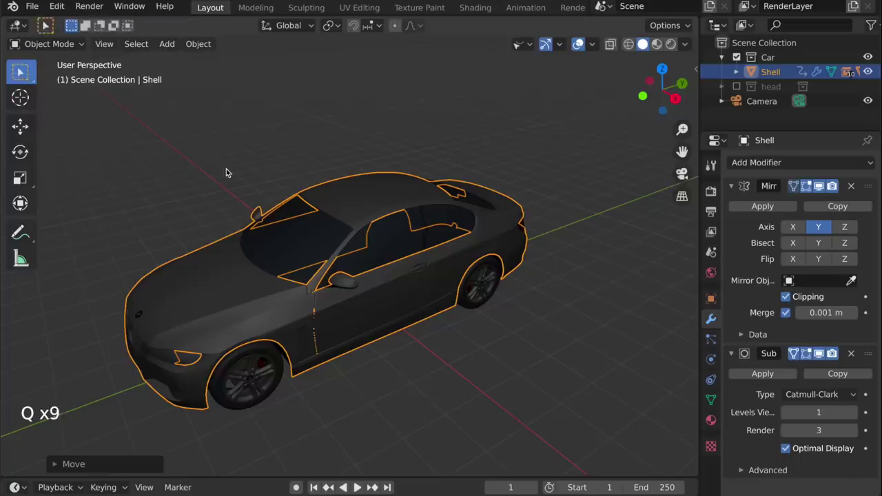
pyautogui.press('q')
pyautogui.press('q')
pyautogui.press('q')
pyautogui.press('q')
pyautogui.press('q')
pyautogui.press('q')
pyautogui.press('q')
pyautogui.press('q')
pyautogui.press('q')
pyautogui.press('q')
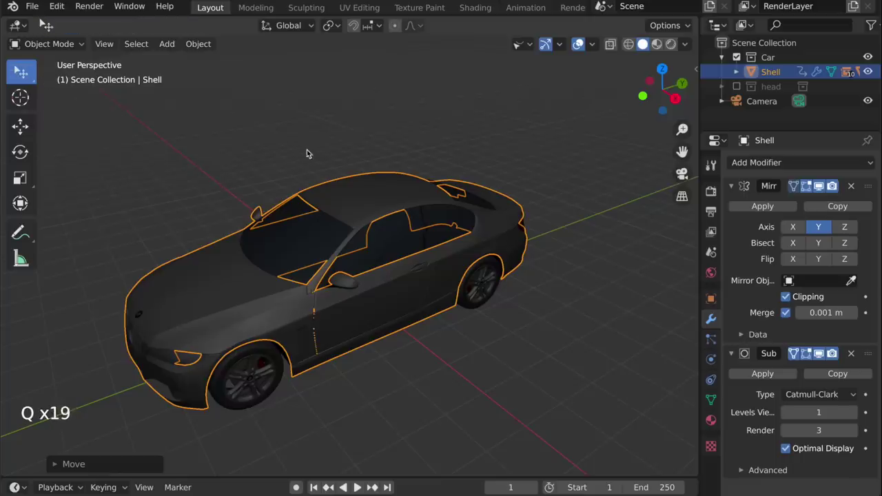
# - Try a box selection and a Tweak move on the car parts, and switch to the Scale Cage tool
pyautogui.press('q')
pyautogui.press('q')
pyautogui.press('q')
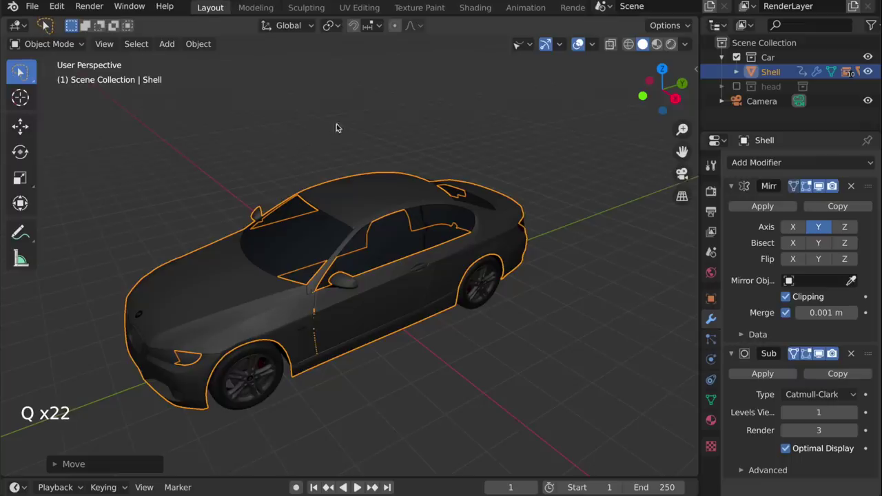
pyautogui.moveTo(337, 127)
pyautogui.mouseDown()
pyautogui.moveTo(60, 262)
pyautogui.moveTo(795, 261)
pyautogui.moveTo(348, 37)
pyautogui.moveTo(301, 115)
pyautogui.mouseUp()
pyautogui.press('q')
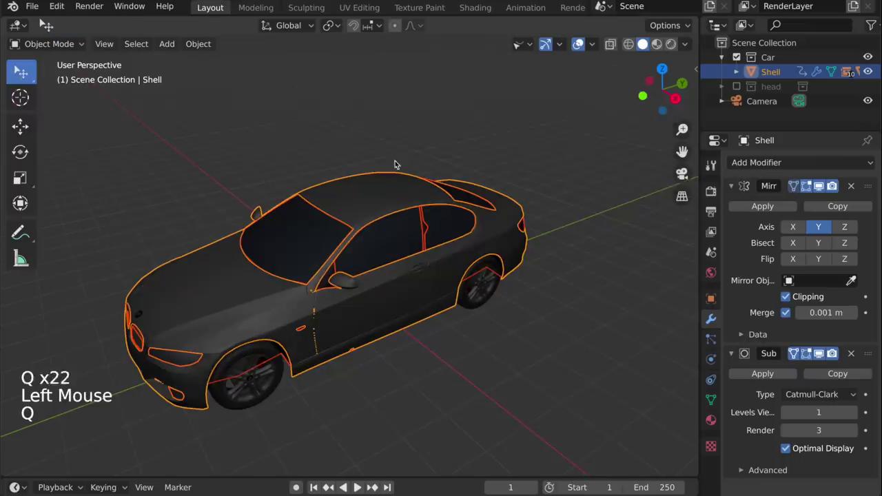
pyautogui.moveTo(427, 299); pyautogui.dragTo(459, 310)
pyautogui.press('Escape')
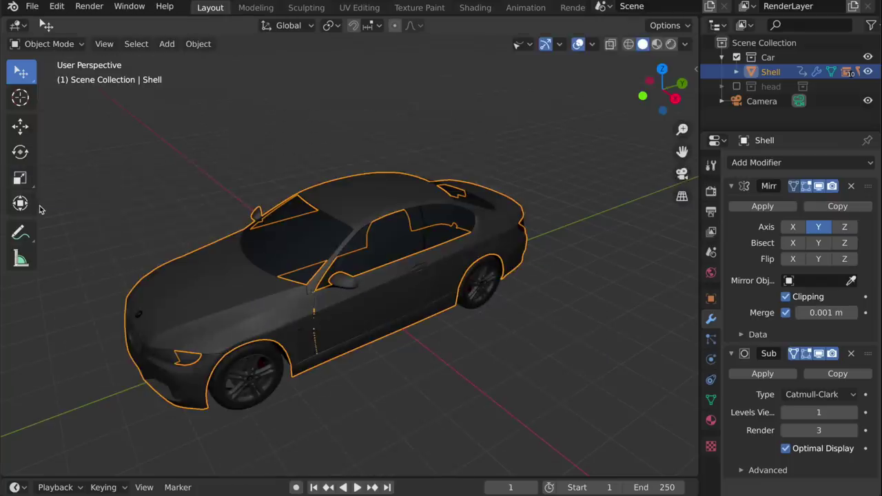
pyautogui.click(20, 178)
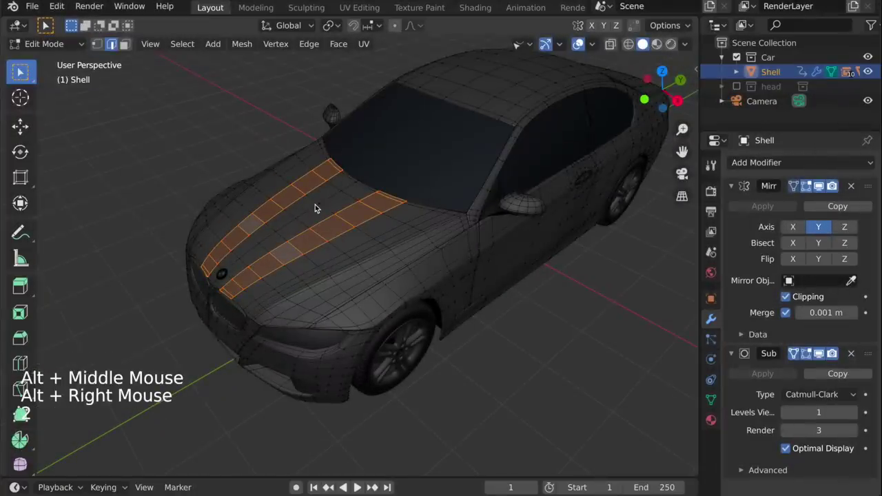
# - Switch the Shell through face selection, Object Mode, Sculpt Mode, Vertex Paint, Weight Paint and Texture Paint in turn
pyautogui.press('3')
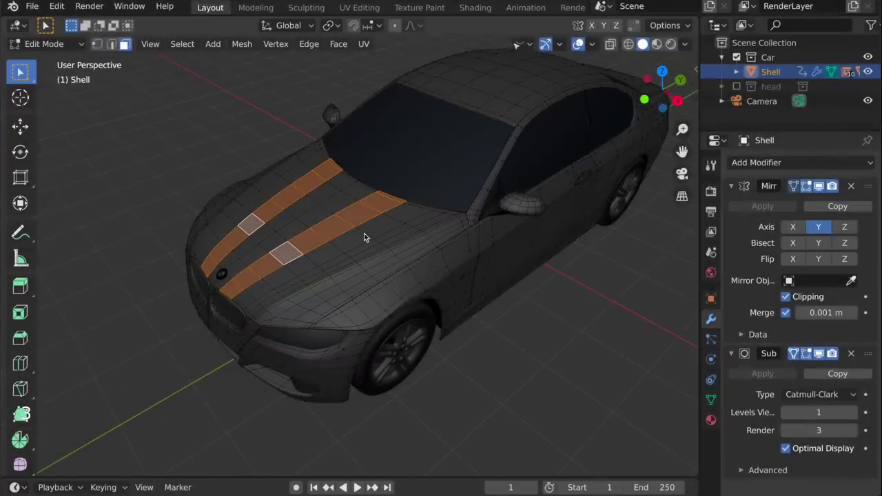
pyautogui.press('4')
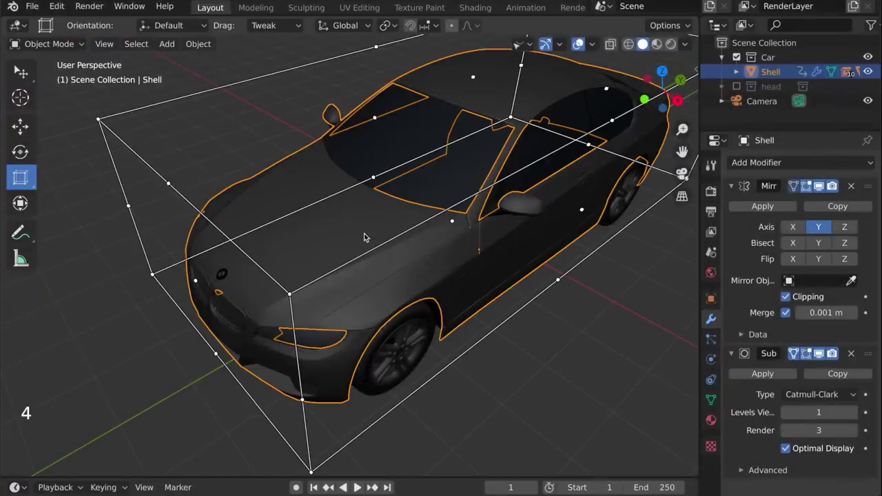
pyautogui.press('5')
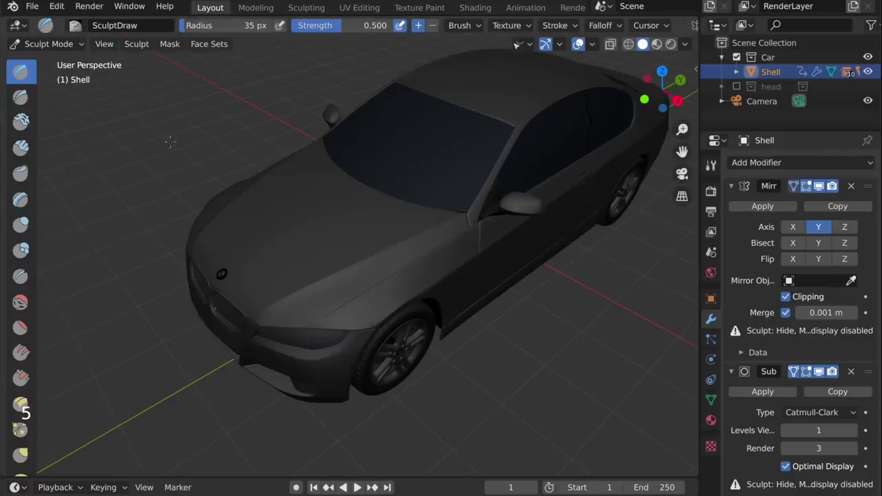
pyautogui.press('6')
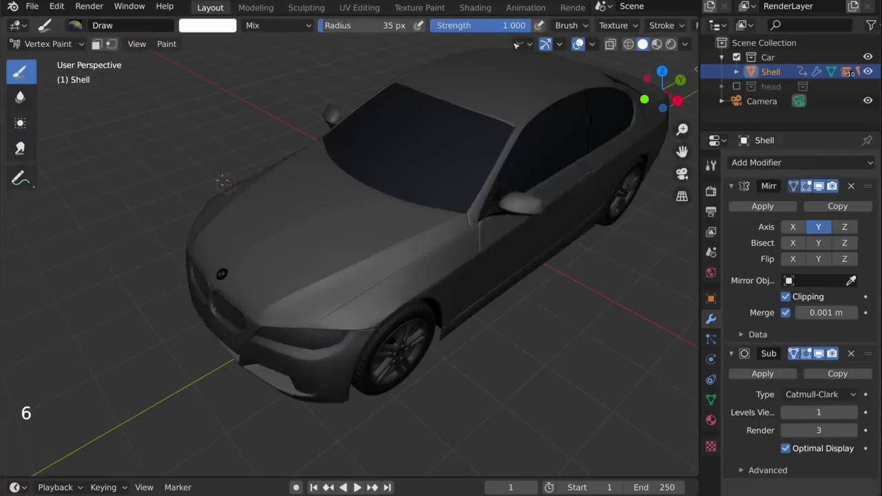
pyautogui.press('7')
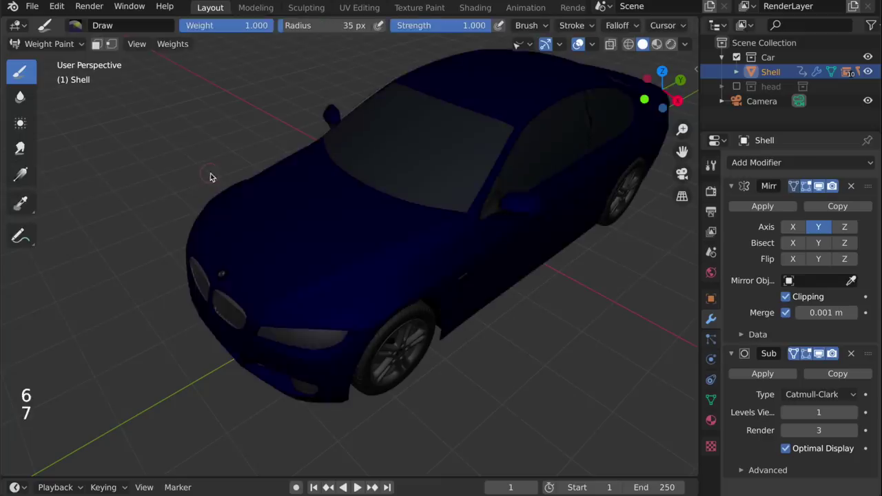
pyautogui.press('8')
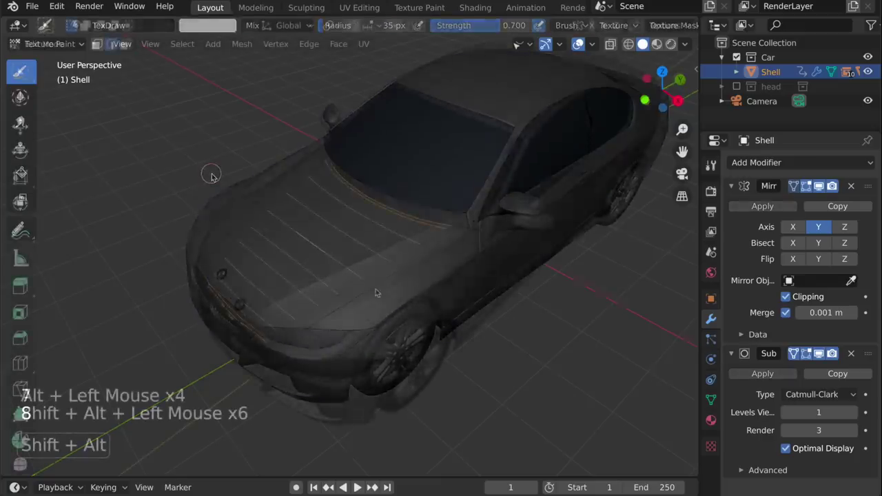
# - Extend the edge ring selection across the hood, find and run Edge Subdivide by searching, and undo the subdivision
pyautogui.keyDown('alt'); pyautogui.keyDown('shift'); pyautogui.click(375, 290); pyautogui.keyUp('shift'); pyautogui.keyUp('alt')
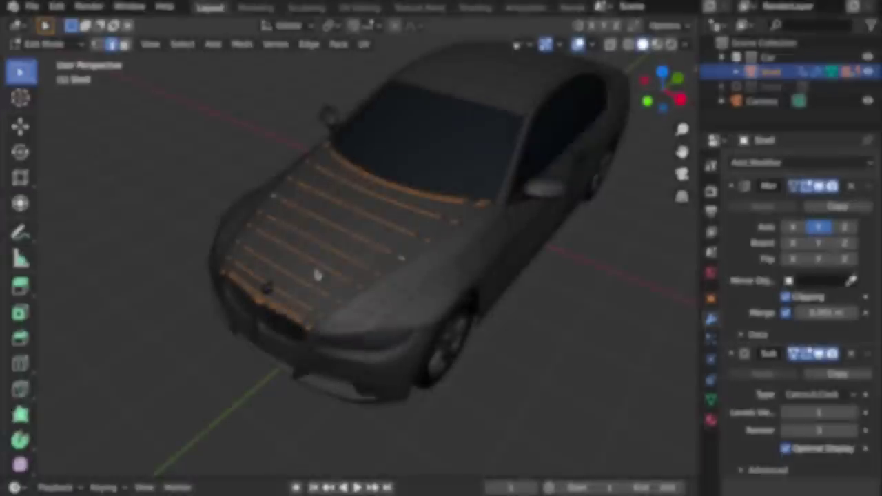
pyautogui.press('Tab')
pyautogui.write('s')
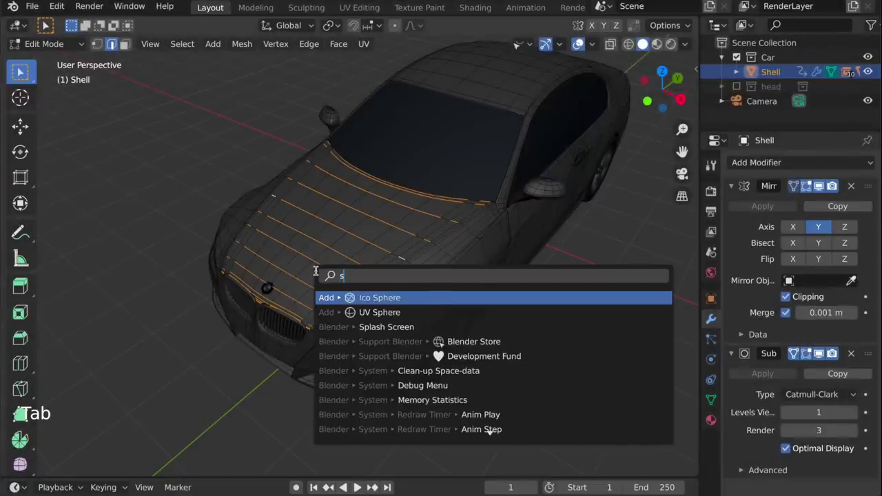
pyautogui.write('ubd')
pyautogui.press('Down')
pyautogui.press('Down')
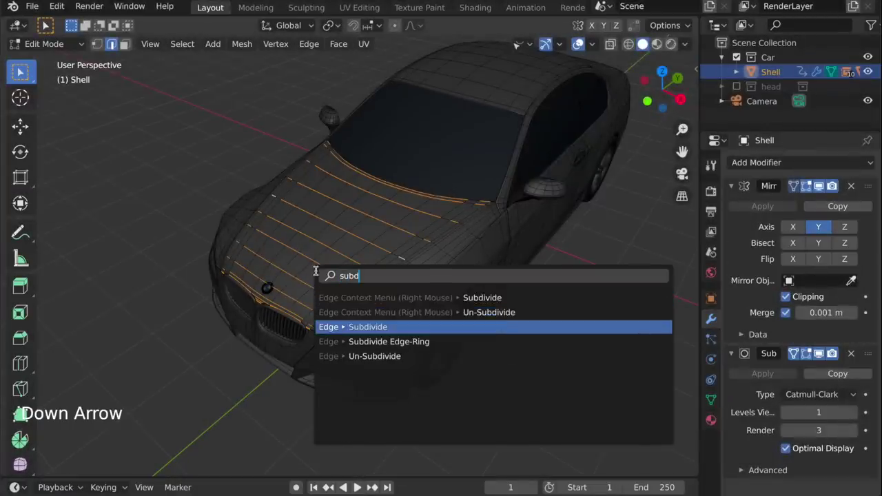
pyautogui.press('Return')
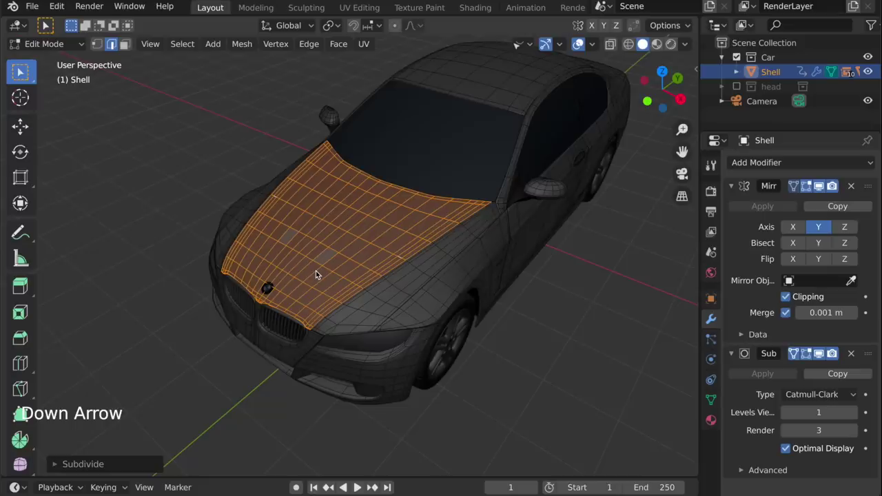
pyautogui.hotkey('ctrl', 'z')
# - Search the commands for "mer" and merge the selected hood edges At Center
pyautogui.press('Tab')
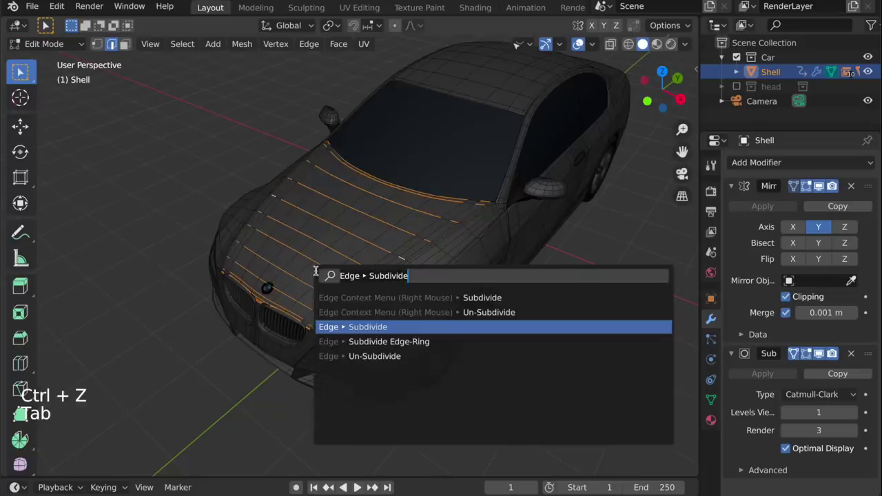
pyautogui.write('mer')
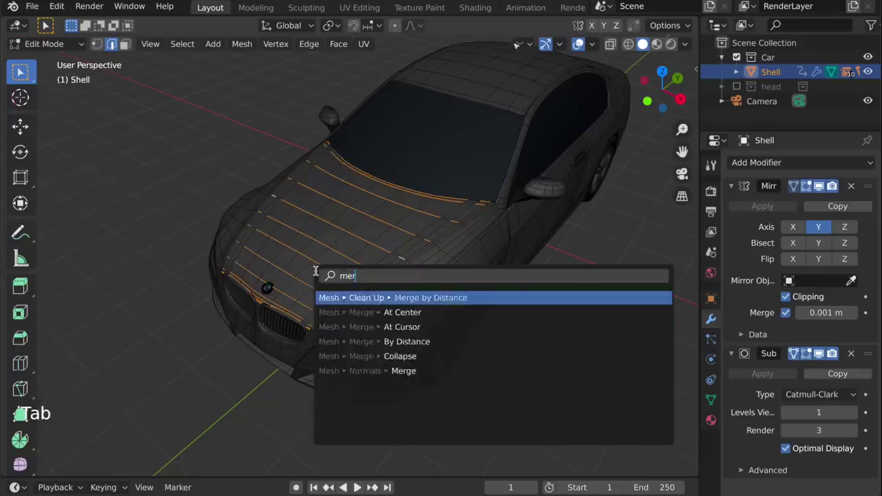
pyautogui.write('t')
pyautogui.press('BackSpace')
pyautogui.press('Down')
pyautogui.press('Return')
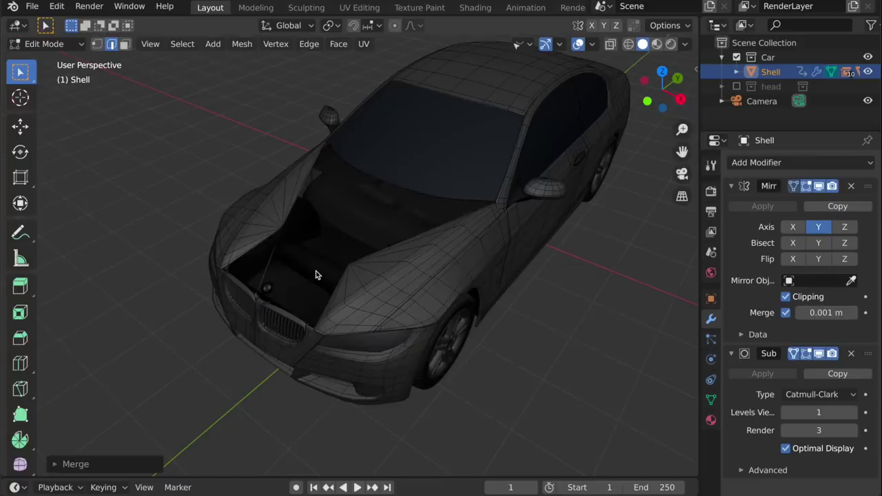
# - Return the car Shell to Object Mode
pyautogui.keyDown('alt'); pyautogui.moveTo(316, 275); pyautogui.dragTo(316, 273); pyautogui.keyUp('alt')
pyautogui.keyDown('alt'); pyautogui.moveTo(316, 273); pyautogui.dragTo(394, 430, button='right'); pyautogui.keyUp('alt')
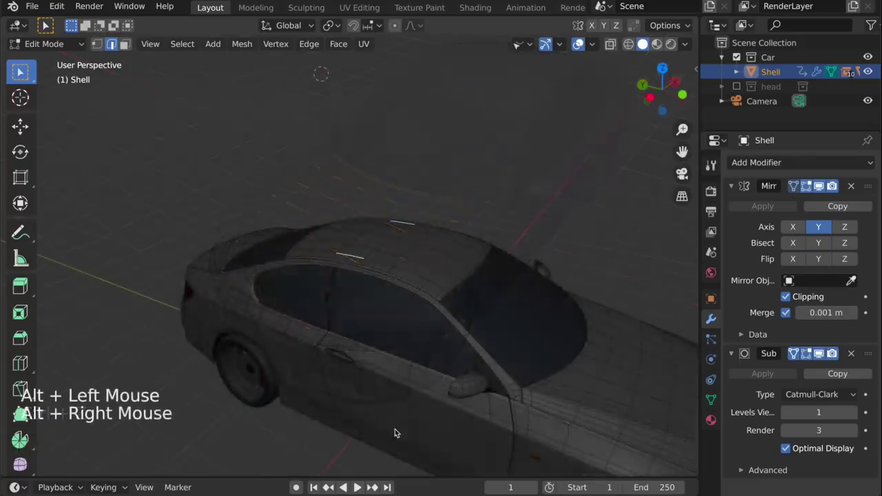
pyautogui.press('4')
pyautogui.keyDown('alt'); pyautogui.moveTo(395, 433); pyautogui.dragTo(393, 407); pyautogui.keyUp('alt')
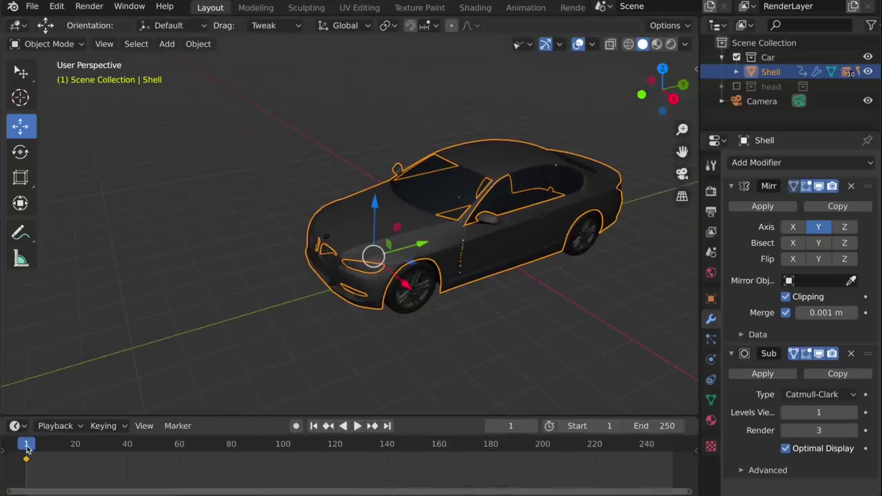
# - Go to frame 60 on the timeline and move the car Shell forward along the Y axis
pyautogui.moveTo(26, 449); pyautogui.dragTo(180, 444)
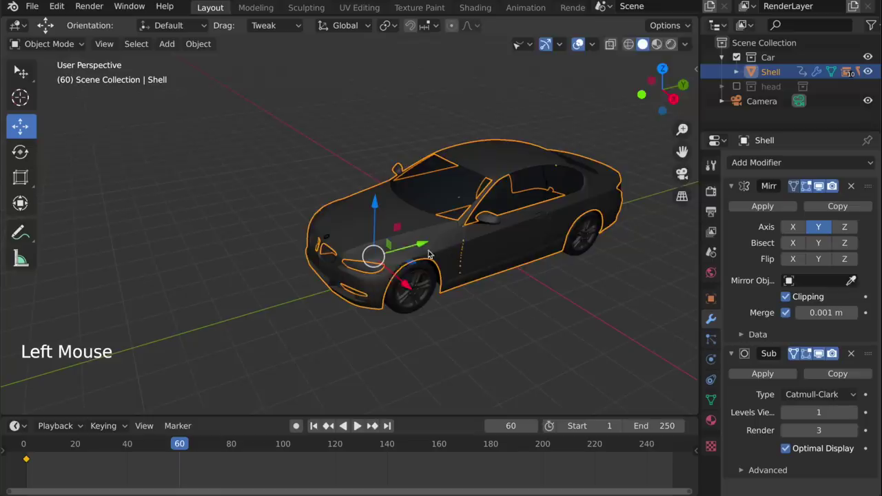
pyautogui.moveTo(428, 255); pyautogui.dragTo(208, 301)
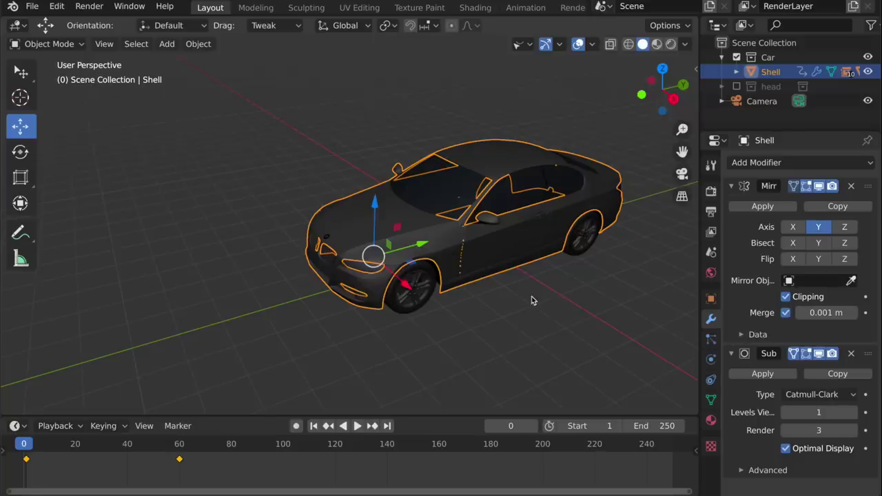
# - Enter vertex editing on the Shell, select a single hood vertex and frame it closely
pyautogui.press('Tab')
pyautogui.click(388, 230)
pyautogui.press('f')
pyautogui.keyDown('alt'); pyautogui.moveTo(382, 254); pyautogui.dragTo(435, 250); pyautogui.keyUp('alt')
pyautogui.keyDown('alt'); pyautogui.moveTo(435, 251); pyautogui.dragTo(396, 31, button='right'); pyautogui.keyUp('alt')
# - Turn on snapping with Vertex as the target and move the selected hood vertex onto a nearby vertex
pyautogui.press('x')
pyautogui.keyDown('alt'); pyautogui.moveTo(355, 207); pyautogui.dragTo(386, 166); pyautogui.keyUp('alt')
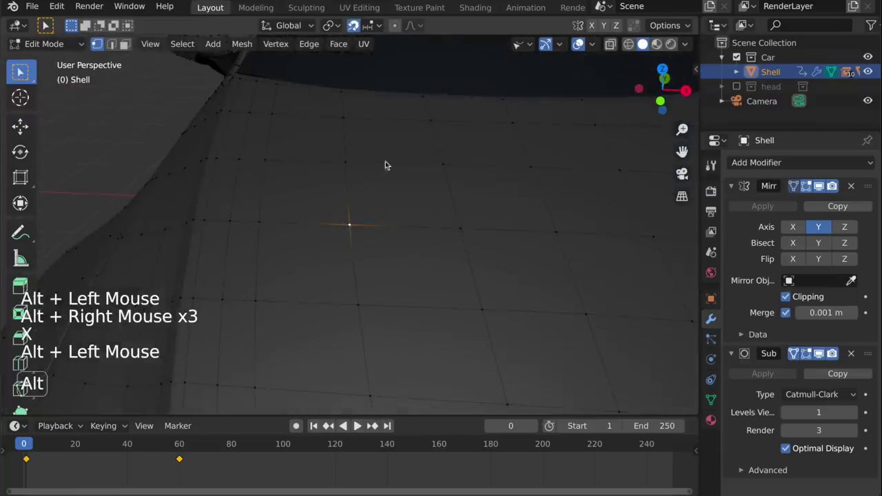
pyautogui.click(369, 26)
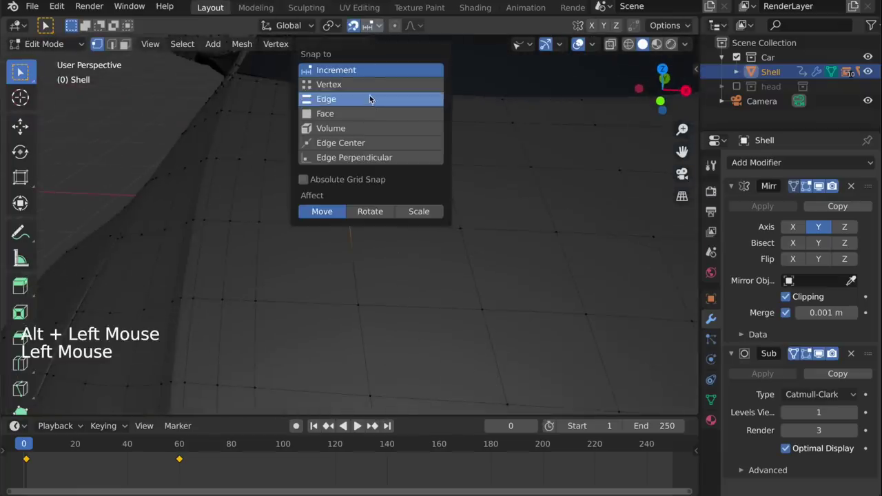
pyautogui.press('w')
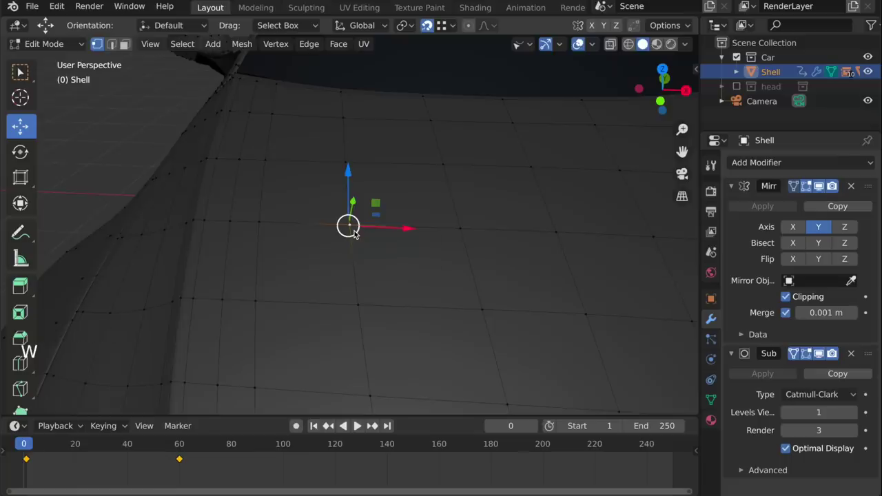
pyautogui.moveTo(354, 233); pyautogui.dragTo(256, 165)
# - Turn off the Subdivision modifier's Edit Mode display and undo the snapped vertex move
pyautogui.keyDown('alt'); pyautogui.moveTo(299, 195); pyautogui.dragTo(588, 71); pyautogui.keyUp('alt')
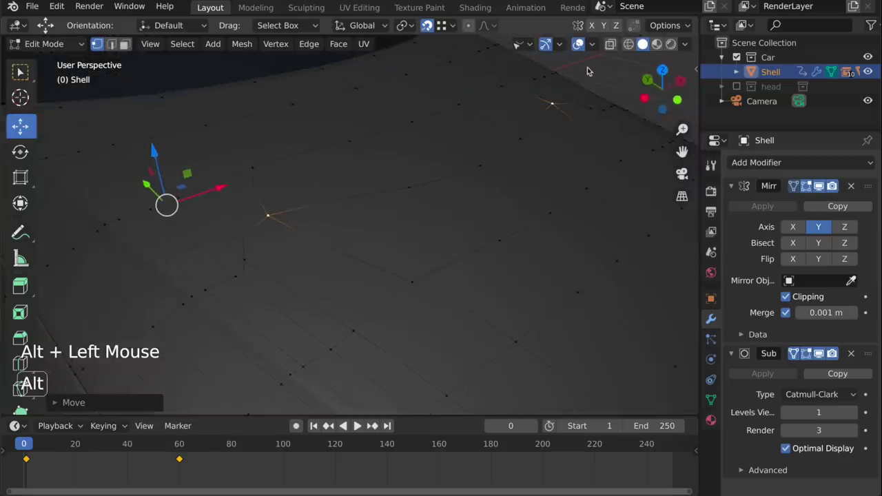
pyautogui.click(809, 355)
pyautogui.keyDown('alt'); pyautogui.moveTo(274, 211); pyautogui.dragTo(393, 203); pyautogui.keyUp('alt')
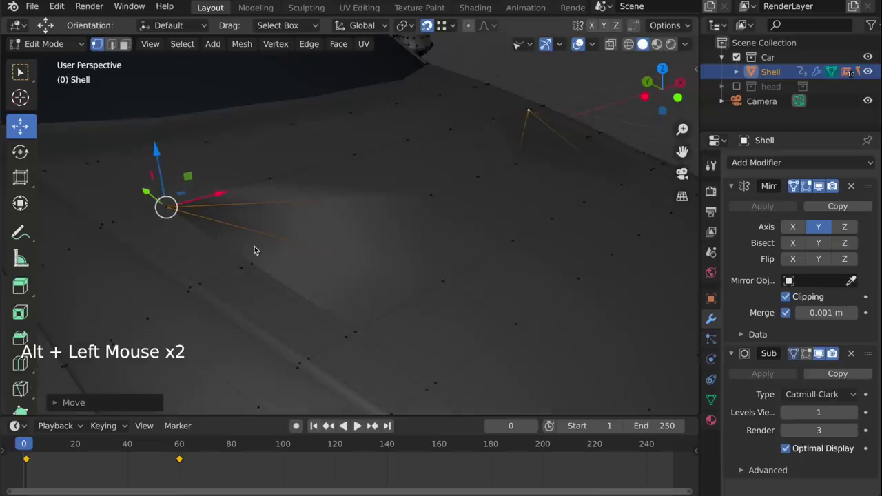
pyautogui.hotkey('ctrl', 'z')
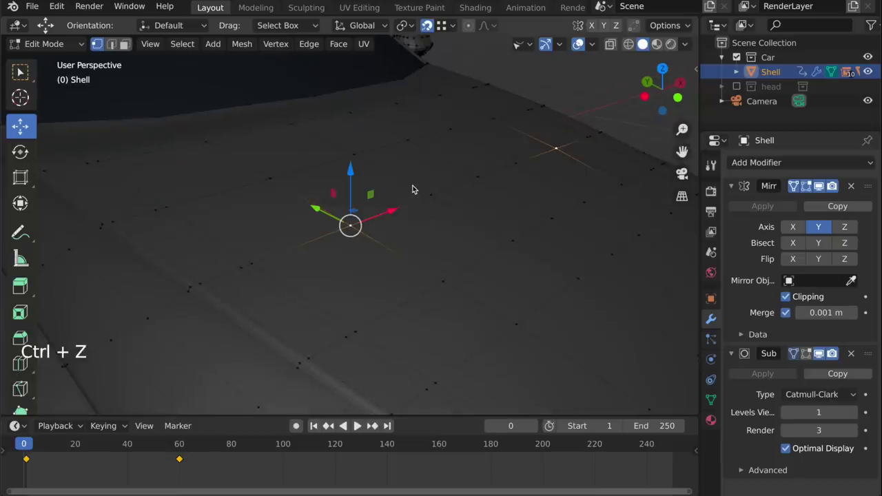
# - Turn snapping off and enable proportional editing for the selected hood vertex
pyautogui.hotkey('shift', 'Tab')
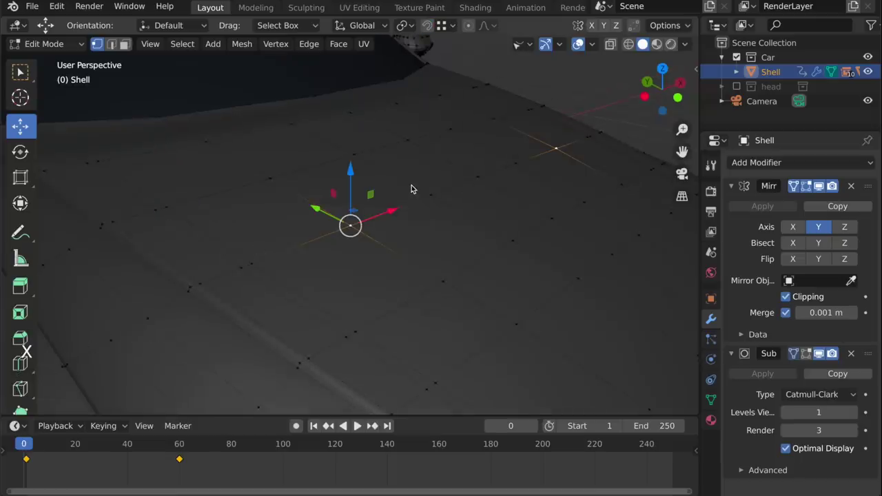
pyautogui.press('o')
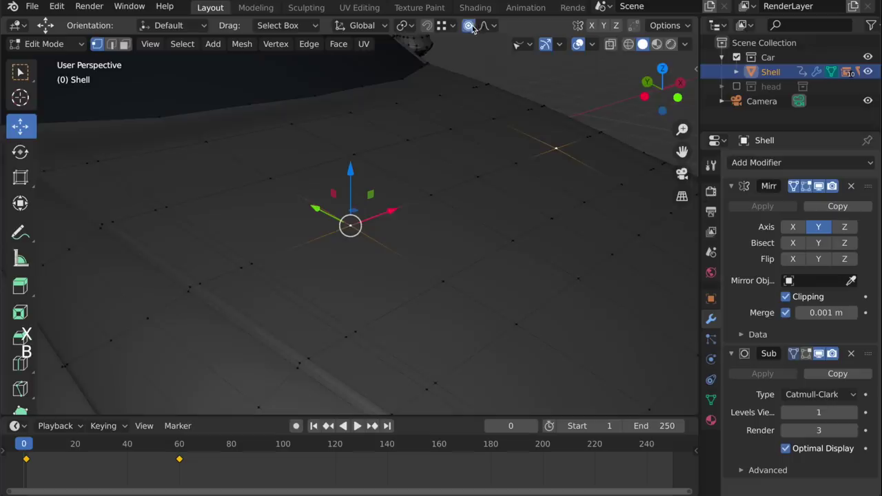
pyautogui.keyDown('alt'); pyautogui.moveTo(375, 251); pyautogui.dragTo(416, 250); pyautogui.keyUp('alt')
pyautogui.keyDown('alt'); pyautogui.moveTo(375, 296); pyautogui.dragTo(404, 290); pyautogui.keyUp('alt')
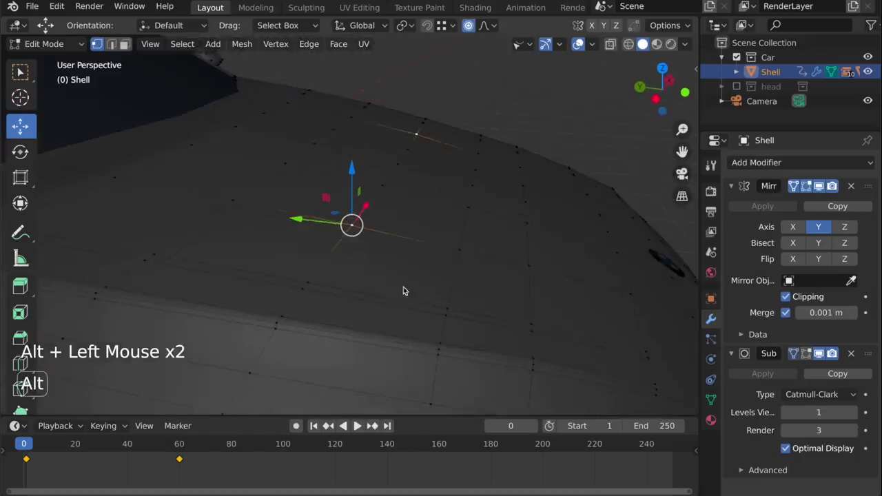
# - Raise the hood vertex by about 0.25 m with smooth proportional editing, varying the proportional size between about 0.83 and 1.21
pyautogui.press('g')
pyautogui.scroll(-6, 382, 205)
pyautogui.scroll(8, 382, 202)
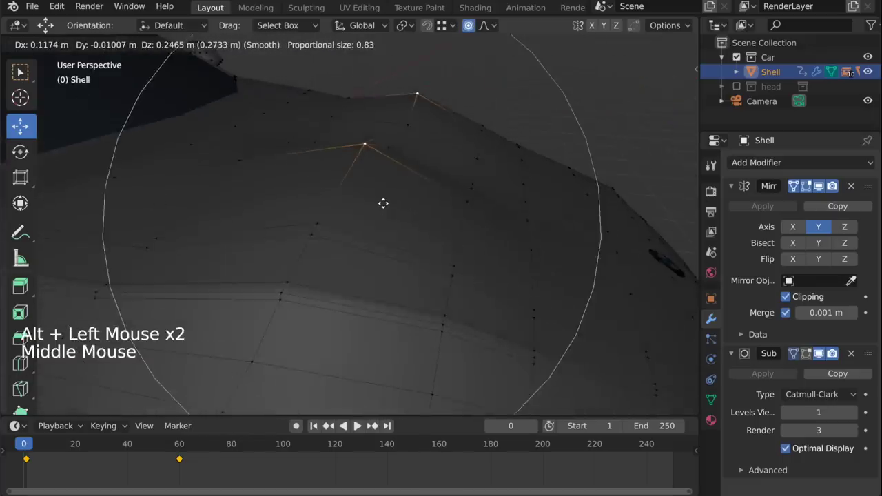
pyautogui.scroll(-8, 384, 203)
pyautogui.scroll(8, 384, 203)
pyautogui.scroll(-9, 383, 203)
pyautogui.scroll(5, 383, 204)
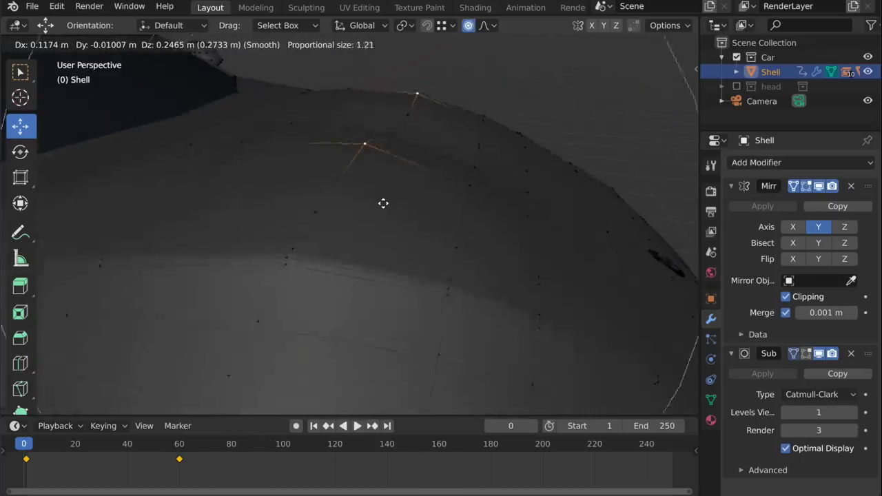
pyautogui.scroll(-4, 384, 204)
pyautogui.scroll(-3, 383, 204)
pyautogui.scroll(10, 383, 203)
pyautogui.scroll(-4, 384, 203)
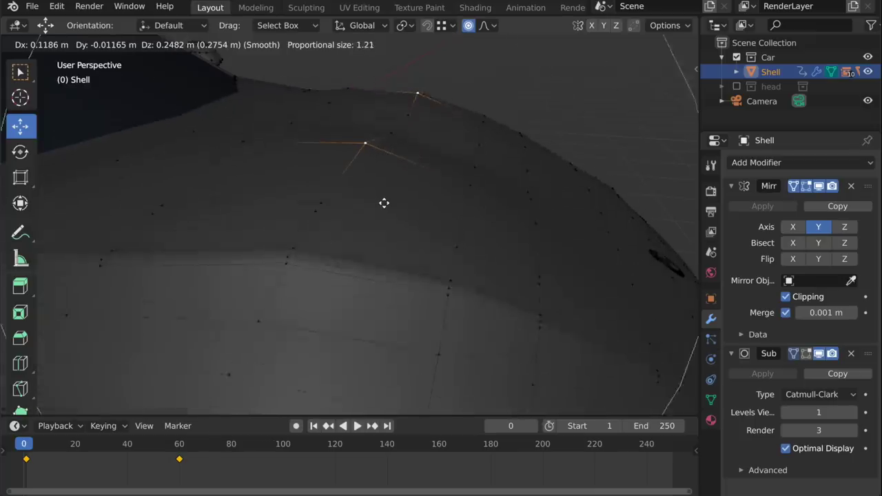
pyautogui.scroll(5, 384, 203)
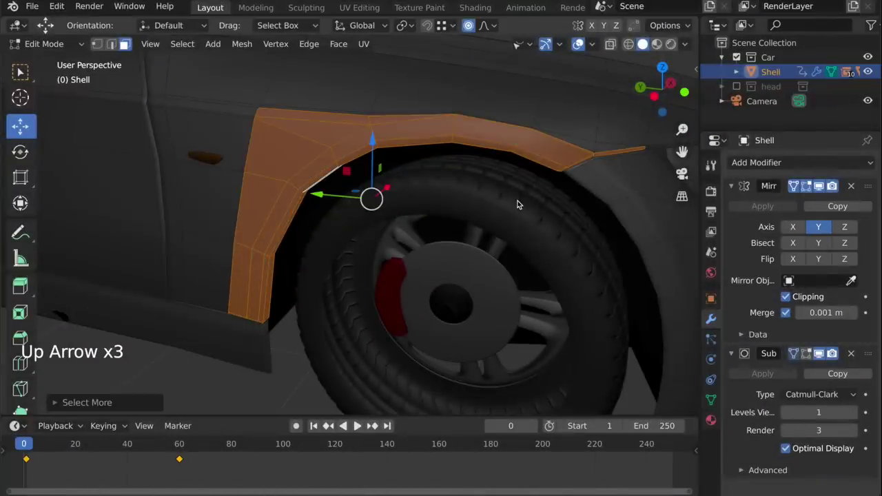
# - Shrink the face selection around the front wheel arch back to its rim with Select Less
pyautogui.press('Down')
pyautogui.press('Down')
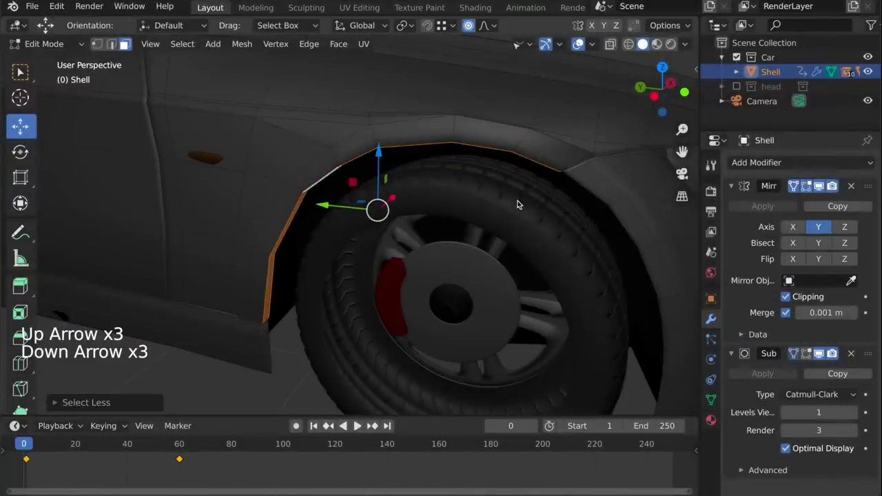
# - Expand the face selection along the front wheel arch by two steps with Select More
pyautogui.press('Up')
pyautogui.press('Up')
pyautogui.keyDown('alt'); pyautogui.moveTo(518, 204); pyautogui.dragTo(428, 311); pyautogui.keyUp('alt')
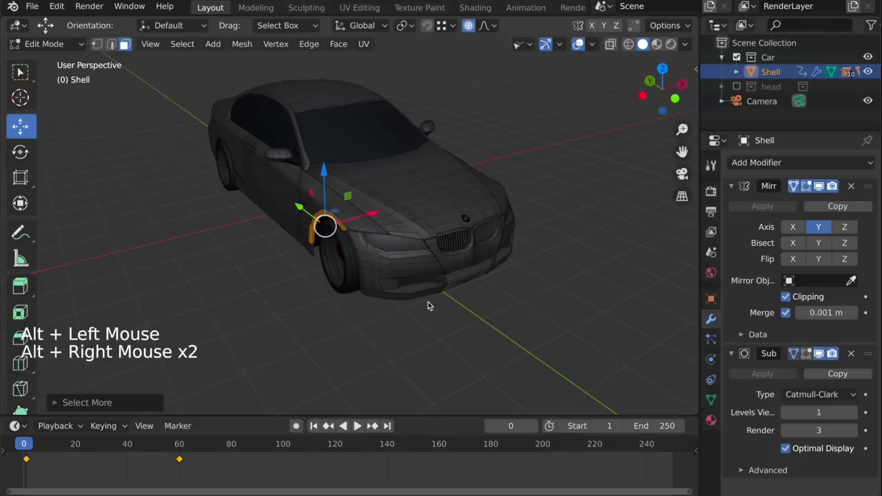
# - Return to Object Mode and rename the Shell object as Car Body
pyautogui.press('Tab')
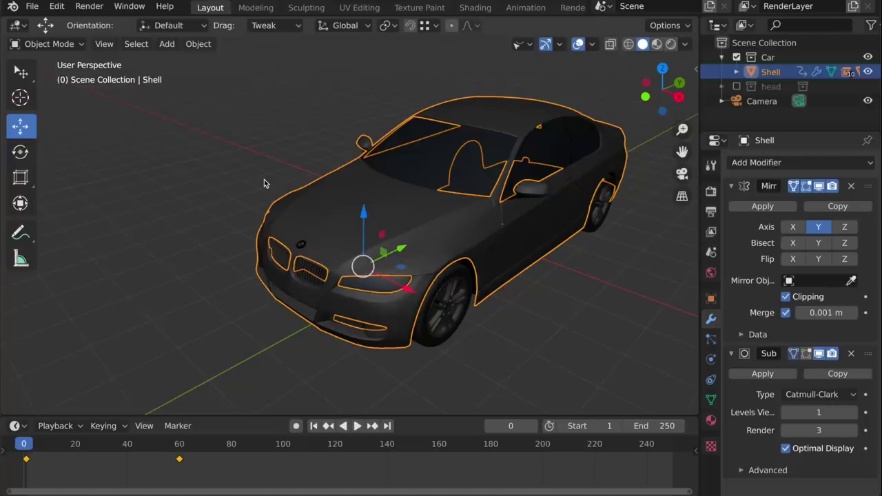
pyautogui.press('Return')
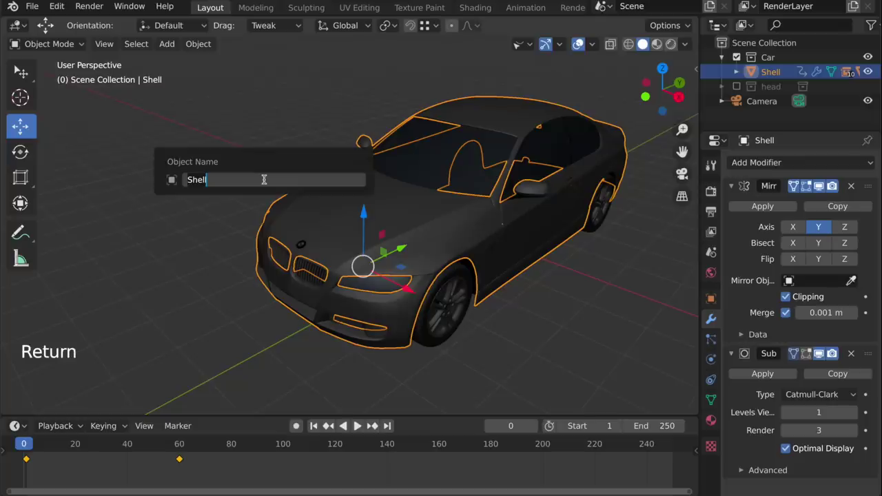
pyautogui.write('Car')
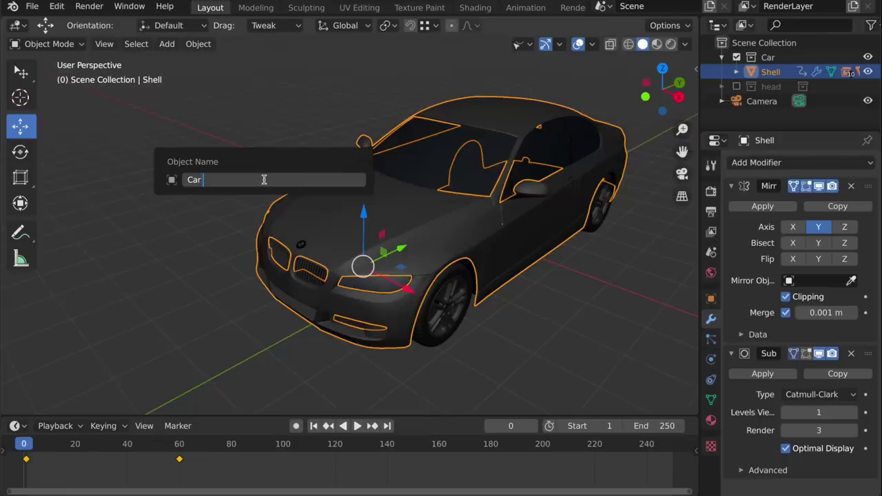
pyautogui.write(' Body')
pyautogui.press('Return')
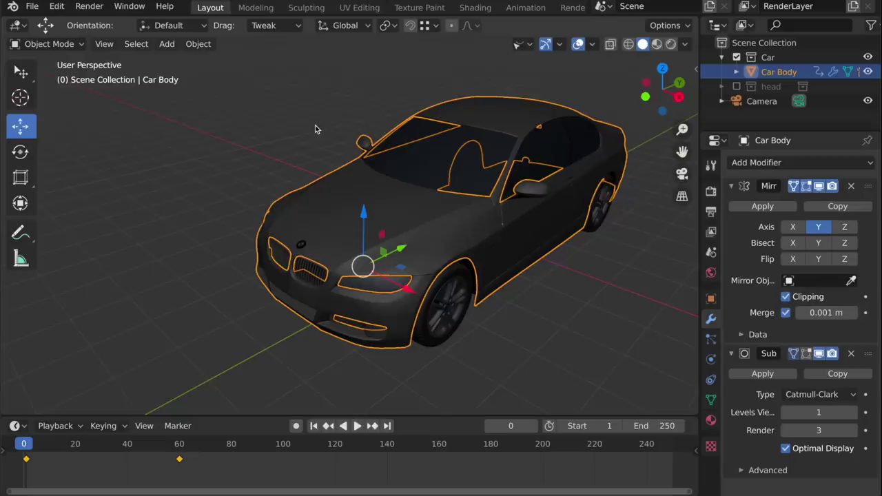
# - In Edit Mode with vertex selection, select two neighbouring vertices on the hood's side crease and merge them at center
pyautogui.press('Tab')
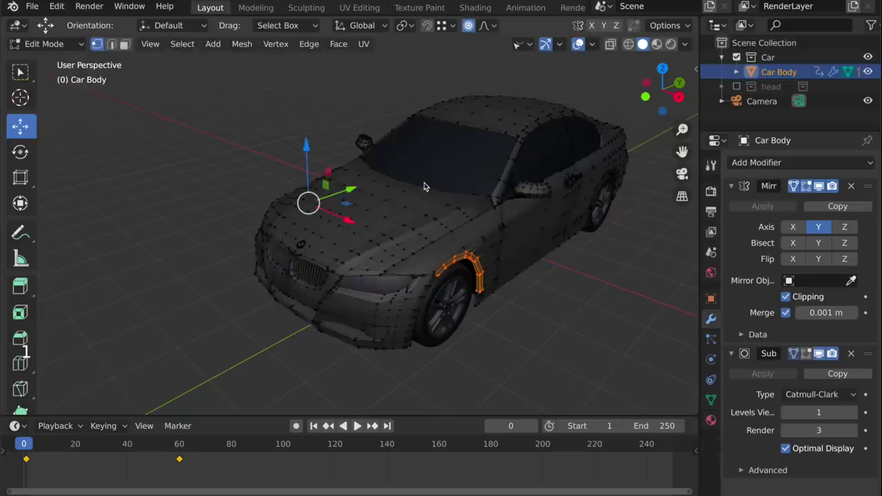
pyautogui.click(399, 252)
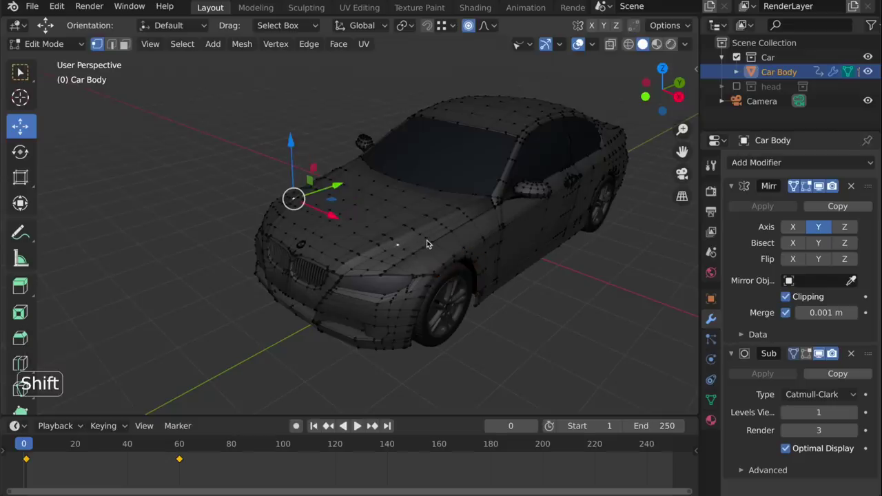
pyautogui.keyDown('shift'); pyautogui.click(422, 237); pyautogui.keyUp('shift')
pyautogui.press('KP_Decimal')
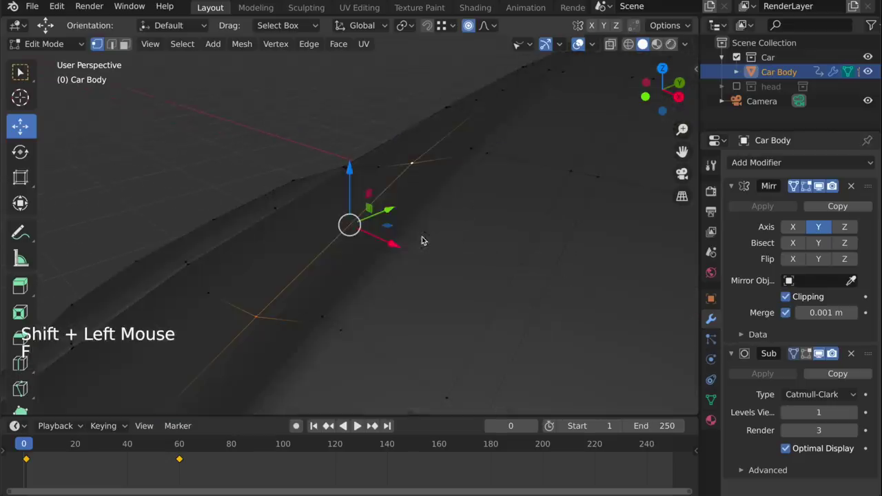
pyautogui.keyDown('alt'); pyautogui.moveTo(496, 292); pyautogui.dragTo(493, 223); pyautogui.keyUp('alt')
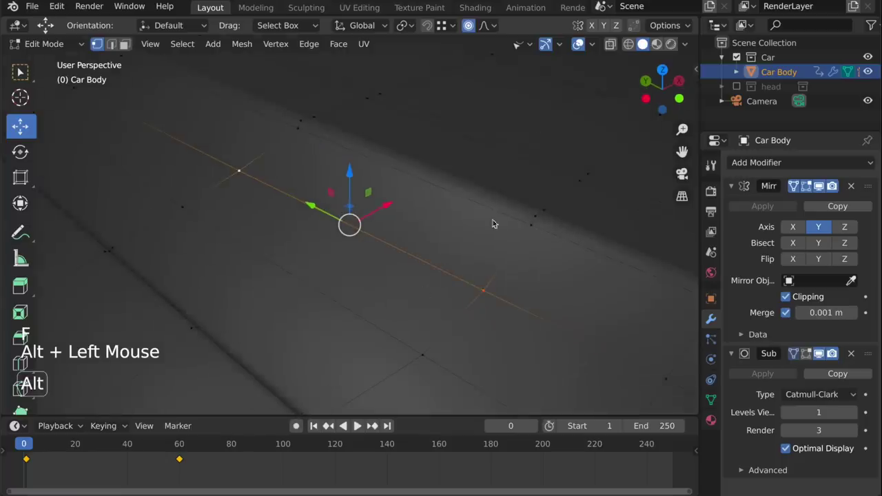
pyautogui.rightClick(499, 132)
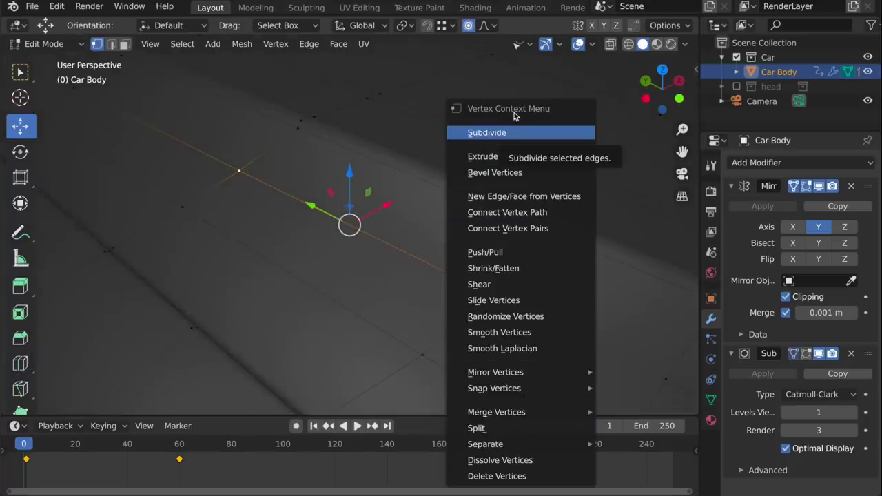
pyautogui.moveTo(544, 411)
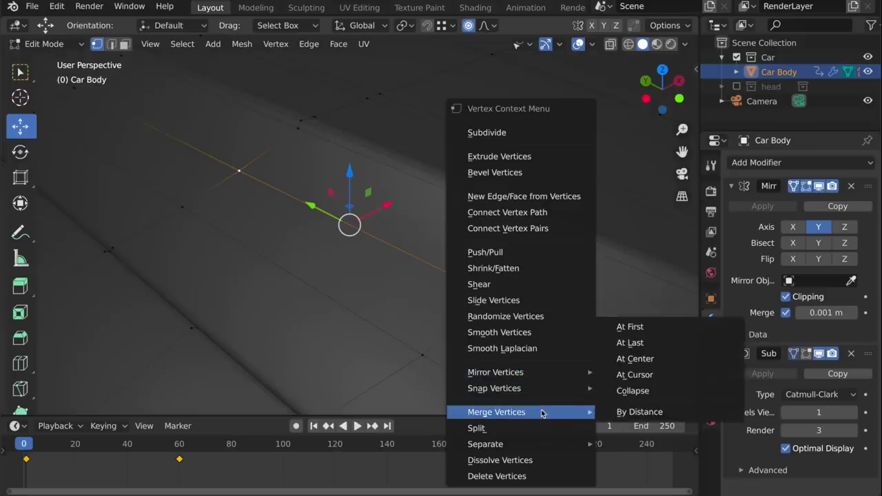
pyautogui.click(649, 359)
# - Select the four corner vertices of a face in the middle of the hood and bevel them with Bevel Vertices
pyautogui.keyDown('alt'); pyautogui.moveTo(655, 366); pyautogui.dragTo(391, 216); pyautogui.keyUp('alt')
pyautogui.keyDown('alt'); pyautogui.middleClick(177, 298); pyautogui.keyUp('alt')
pyautogui.click(347, 238)
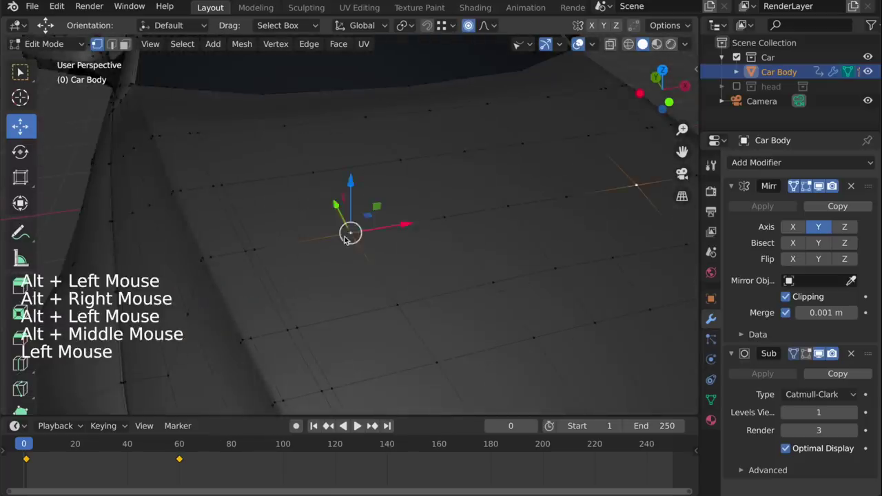
pyautogui.keyDown('shift'); pyautogui.click(445, 217); pyautogui.keyUp('shift')
pyautogui.keyDown('shift'); pyautogui.click(400, 304); pyautogui.keyUp('shift')
pyautogui.keyDown('shift'); pyautogui.click(426, 299); pyautogui.keyUp('shift')
pyautogui.keyDown('shift'); pyautogui.click(494, 282); pyautogui.keyUp('shift')
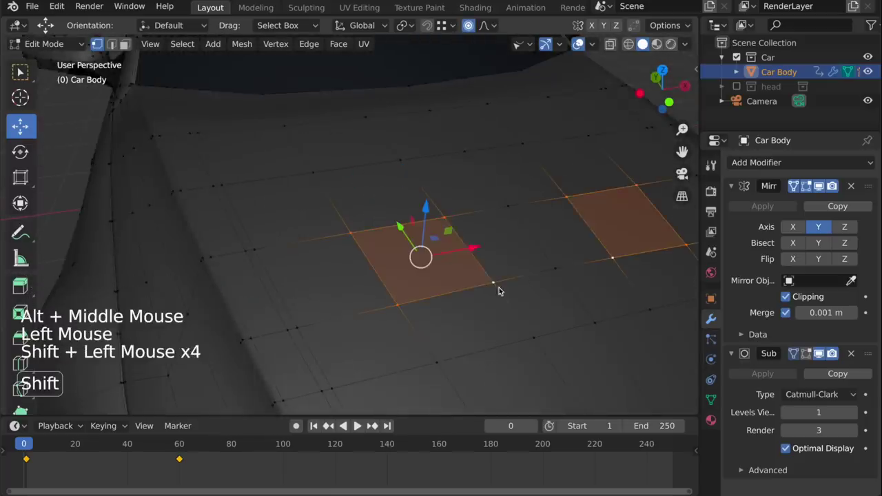
pyautogui.rightClick(499, 291)
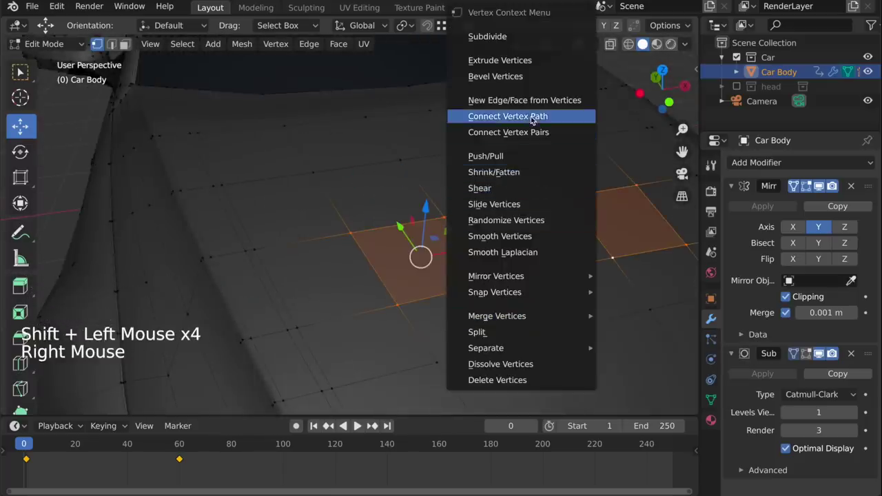
pyautogui.click(527, 77)
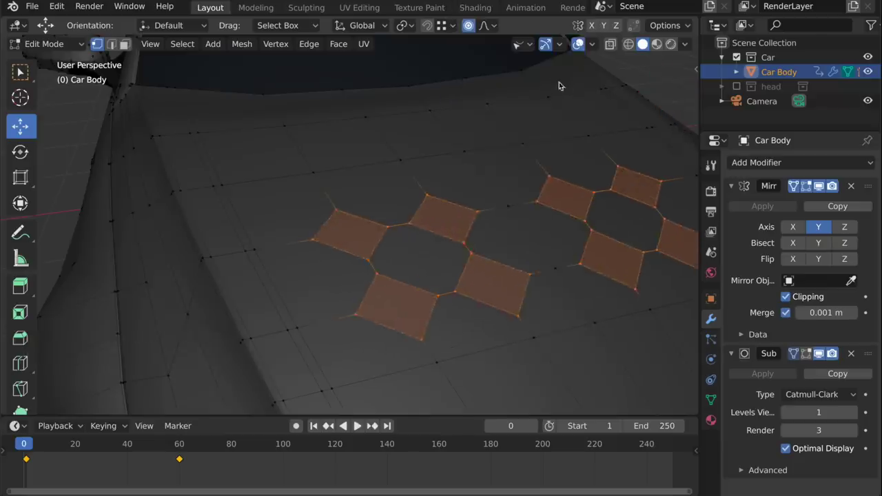
pyautogui.click(557, 86)
# - Switch to edge selection and bevel a single hood edge near the windshield with Bevel Edges
pyautogui.keyDown('alt'); pyautogui.moveTo(557, 86); pyautogui.dragTo(384, 205); pyautogui.keyUp('alt')
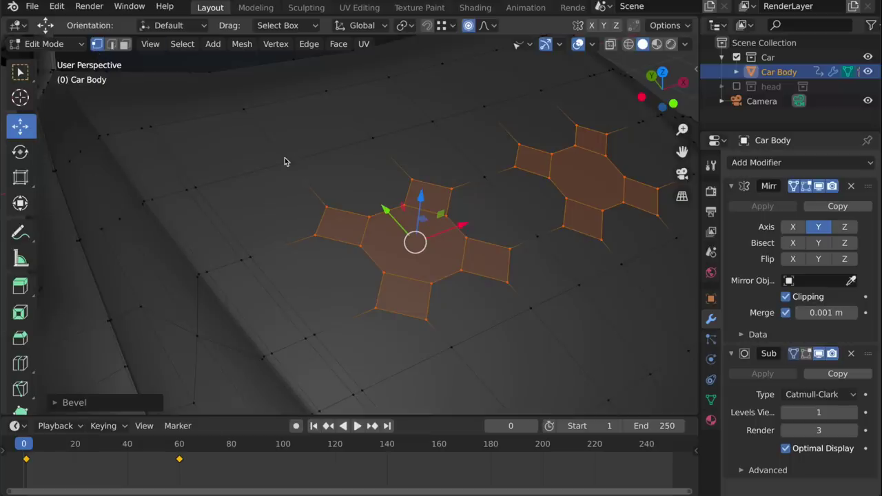
pyautogui.click(111, 44)
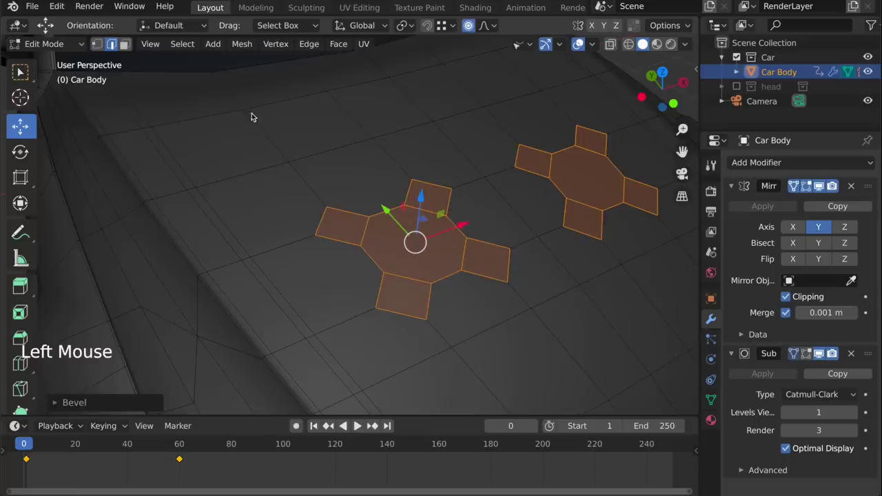
pyautogui.click(269, 120)
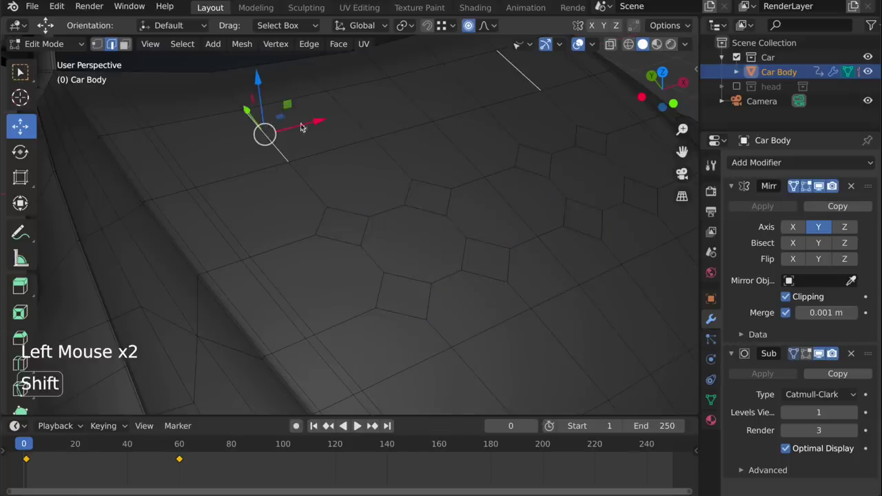
pyautogui.rightClick(303, 125)
pyautogui.click(356, 139)
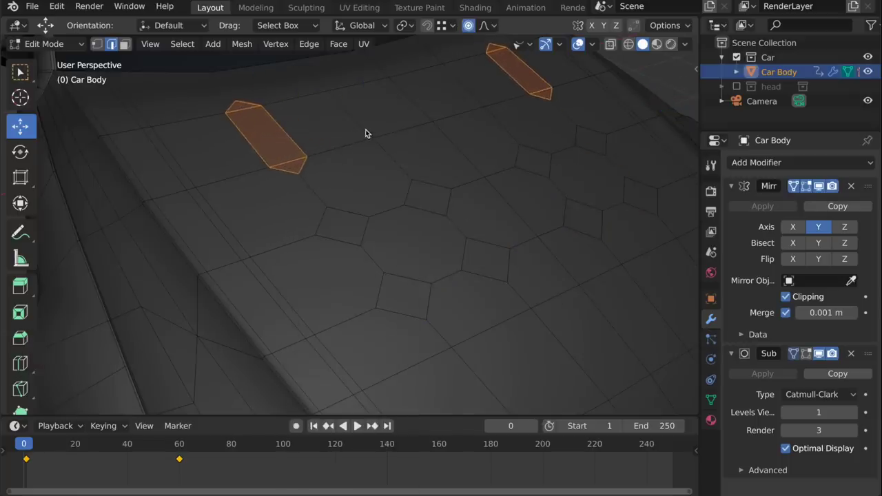
pyautogui.click(364, 134)
# - Try extruding three edges around a hood face near the windshield upward, and undo the extrusion
pyautogui.keyDown('alt'); pyautogui.moveTo(404, 187); pyautogui.dragTo(470, 297); pyautogui.keyUp('alt')
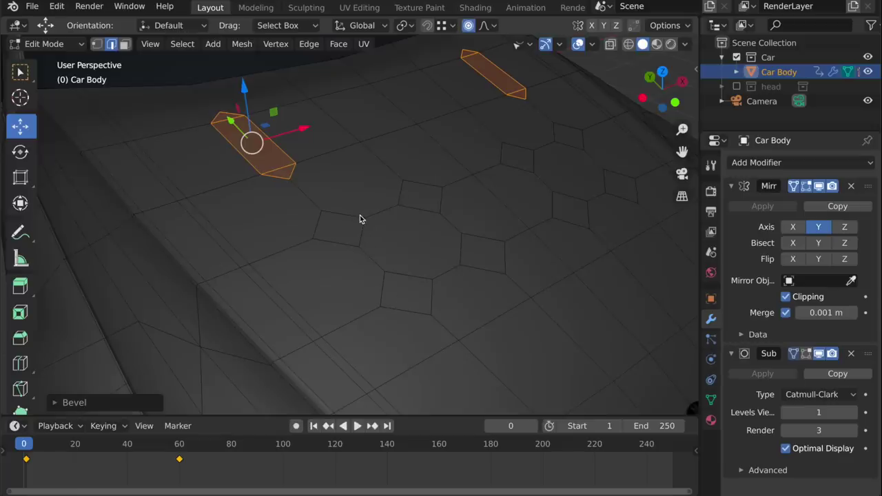
pyautogui.press('2')
pyautogui.click(350, 125)
pyautogui.keyDown('shift'); pyautogui.click(331, 152); pyautogui.keyUp('shift')
pyautogui.keyDown('shift'); pyautogui.click(279, 107); pyautogui.keyUp('shift')
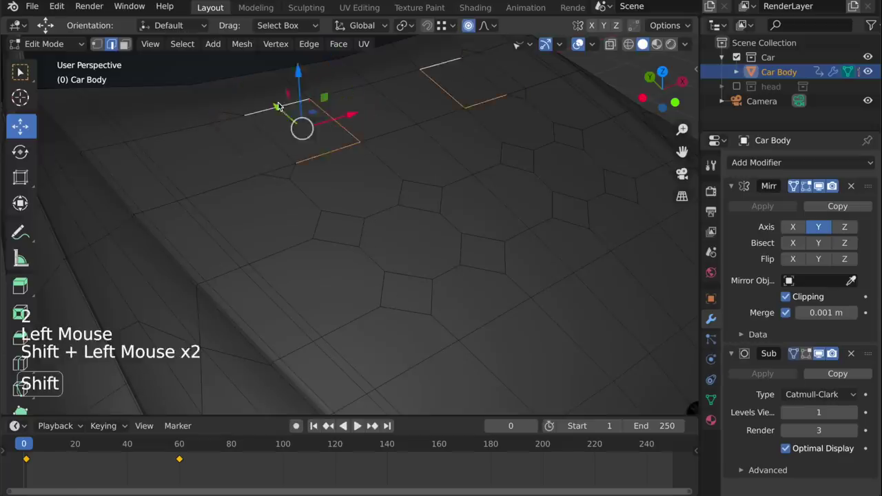
pyautogui.rightClick(453, 131)
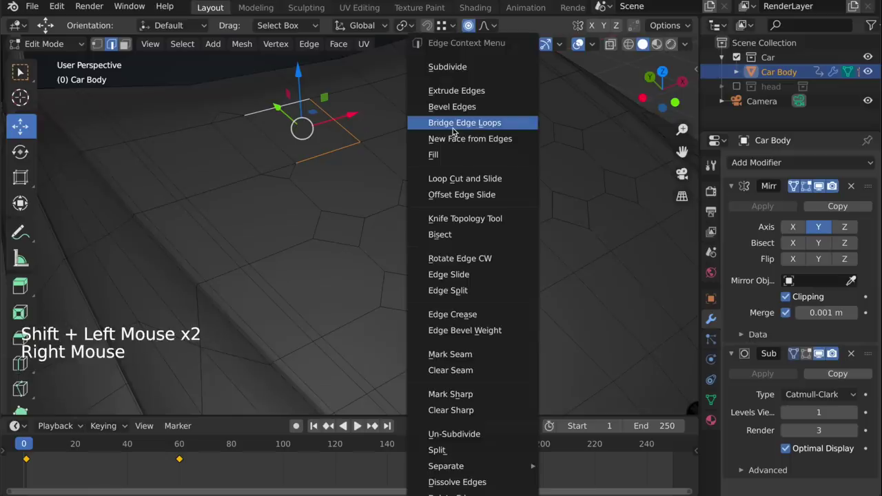
pyautogui.click(457, 91)
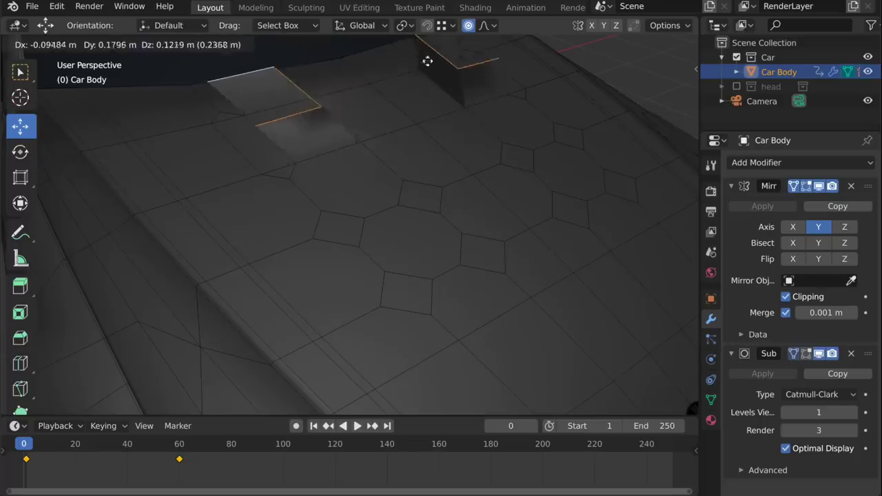
pyautogui.click(465, 65)
pyautogui.hotkey('ctrl', 'z')
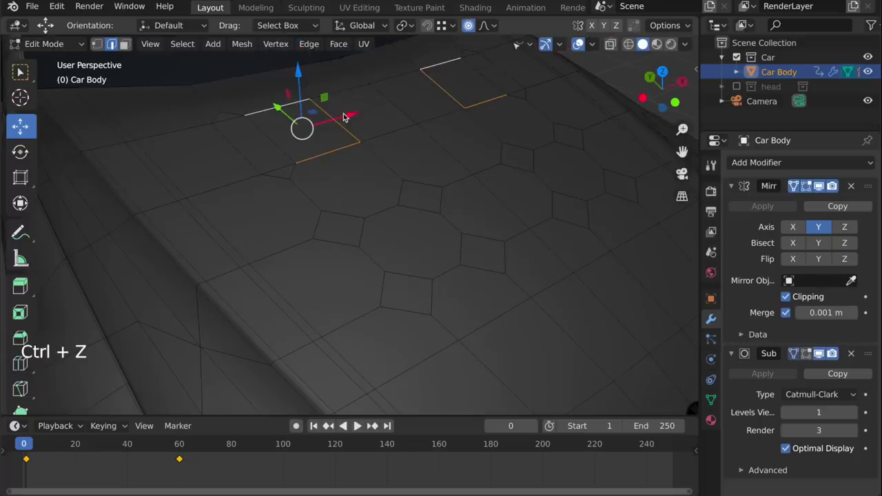
# - Switch to face selection, select the hood face near the windshield, and start and cancel Extrude Faces
pyautogui.press('3')
pyautogui.click(302, 129)
pyautogui.rightClick(429, 132)
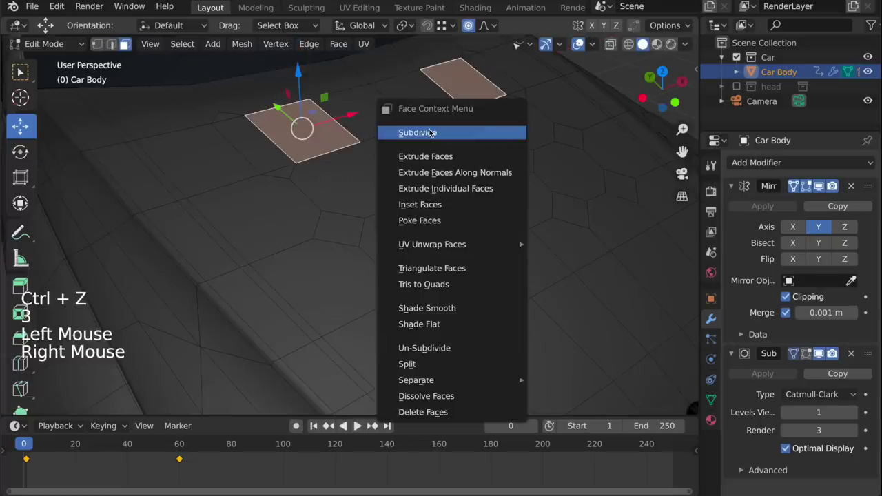
pyautogui.click(464, 157)
pyautogui.rightClick(417, 182)
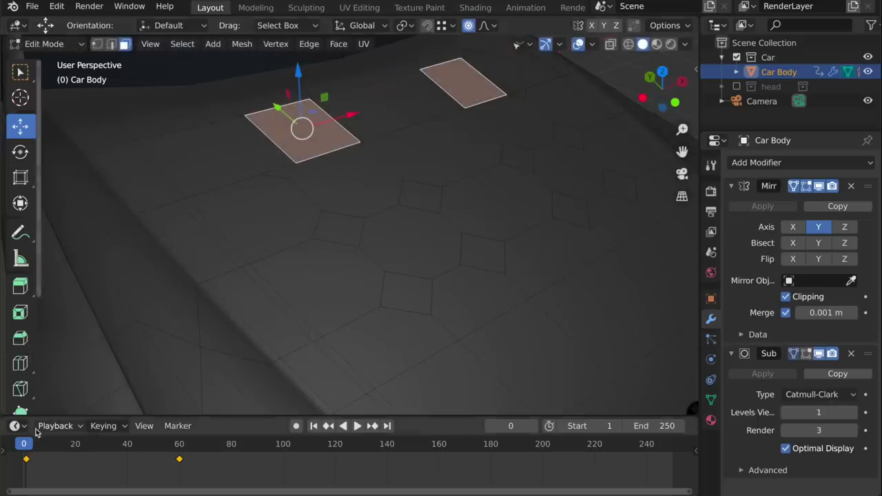
# - Extrude the selected hood face upward into a tall column using the Extrude Region tool
pyautogui.scroll(3, 321, 262)
pyautogui.scroll(-5, 344, 262)
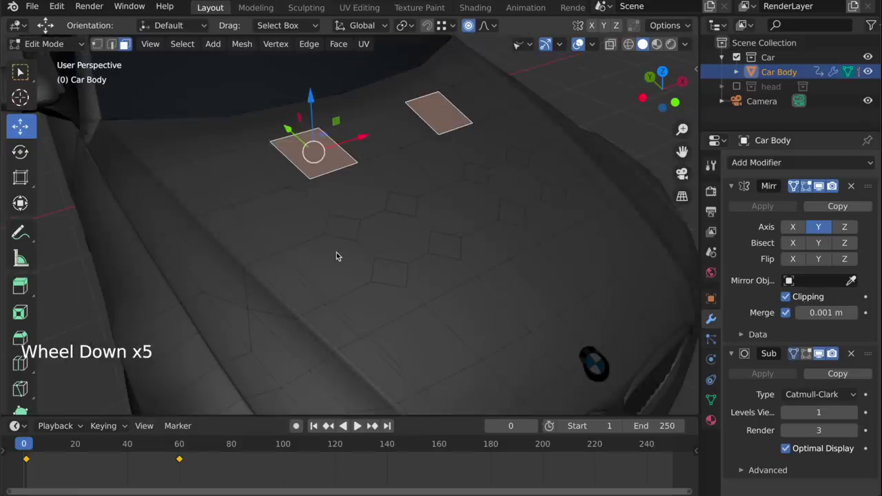
pyautogui.hotkey('ctrl', 'e')
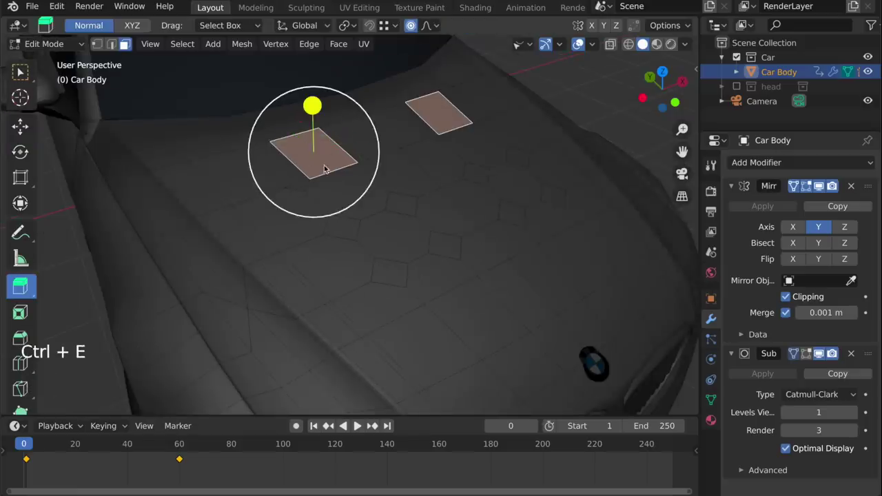
pyautogui.keyDown('alt'); pyautogui.moveTo(325, 168); pyautogui.dragTo(360, 216); pyautogui.keyUp('alt')
pyautogui.keyDown('alt'); pyautogui.moveTo(361, 217); pyautogui.dragTo(377, 345, button='middle'); pyautogui.keyUp('alt')
pyautogui.keyDown('alt'); pyautogui.moveTo(377, 345); pyautogui.dragTo(355, 317); pyautogui.keyUp('alt')
pyautogui.moveTo(355, 317); pyautogui.dragTo(333, 290, button='middle')
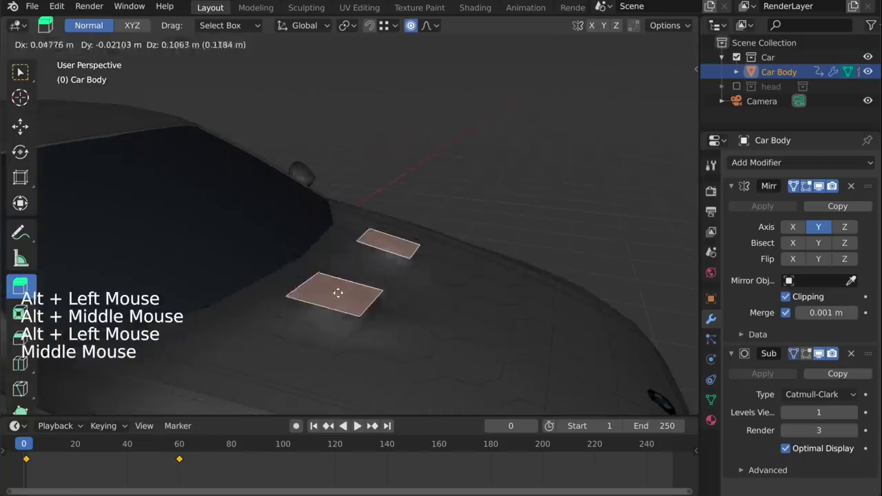
pyautogui.moveTo(332, 290); pyautogui.dragTo(404, 161)
pyautogui.click(404, 161)
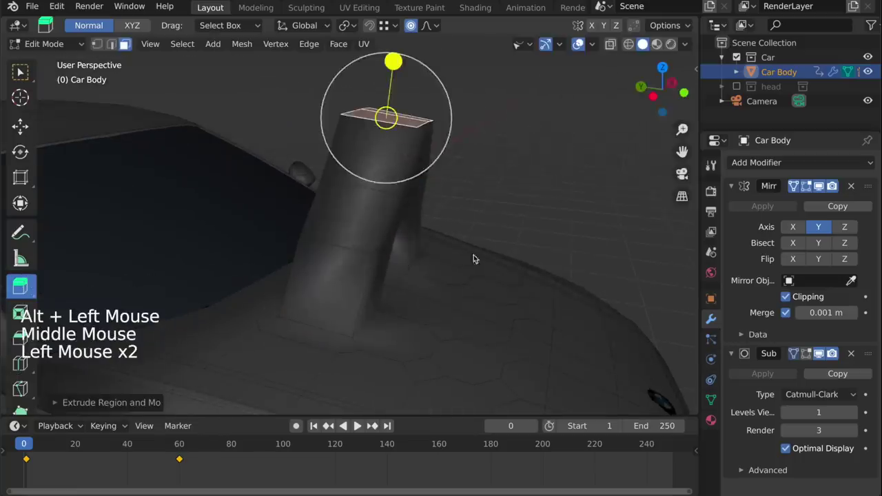
# - Bevel the top face of the extruded column using the Bevel tool
pyautogui.keyDown('alt'); pyautogui.moveTo(473, 256); pyautogui.dragTo(430, 266); pyautogui.keyUp('alt')
pyautogui.hotkey('ctrl', 'b')
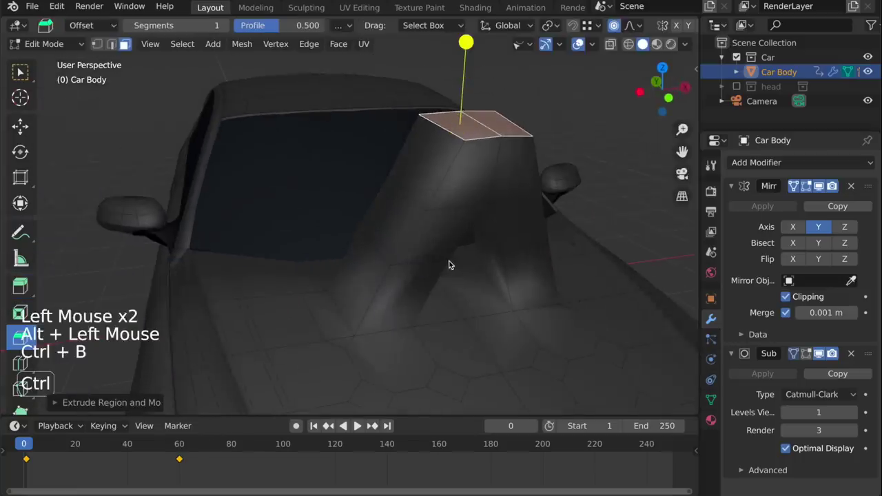
pyautogui.keyDown('alt'); pyautogui.moveTo(497, 219); pyautogui.dragTo(436, 215, button='middle'); pyautogui.keyUp('alt')
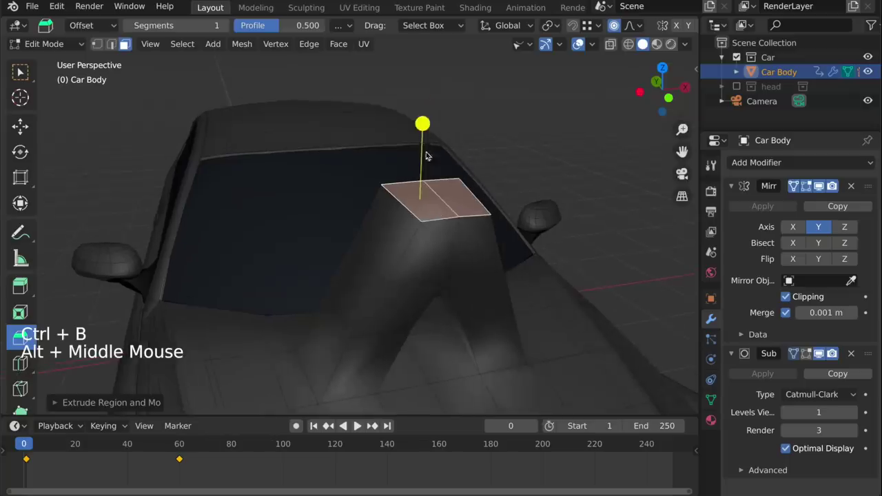
pyautogui.middleClick(476, 231)
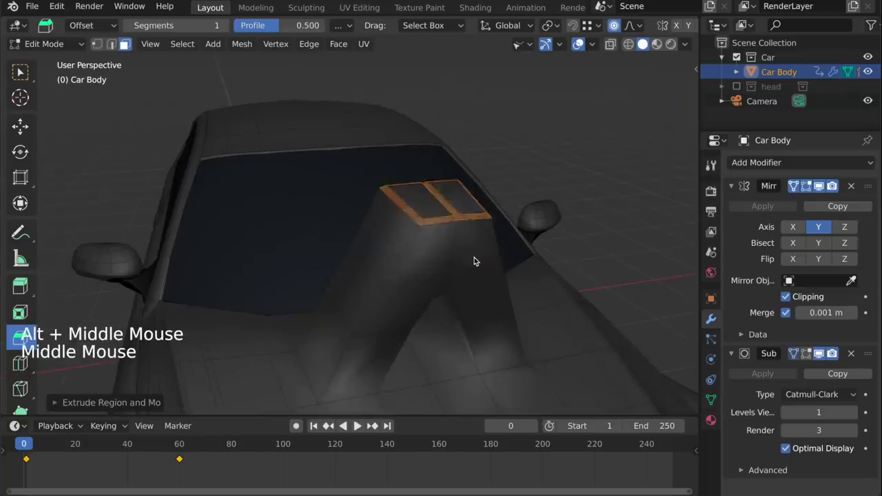
pyautogui.click(475, 258)
# - Undo the bevel and the extrusion so the hood face is flat and selected again
pyautogui.keyDown('alt'); pyautogui.moveTo(476, 258); pyautogui.dragTo(288, 271); pyautogui.keyUp('alt')
pyautogui.keyDown('alt'); pyautogui.moveTo(434, 198); pyautogui.dragTo(380, 216); pyautogui.keyUp('alt')
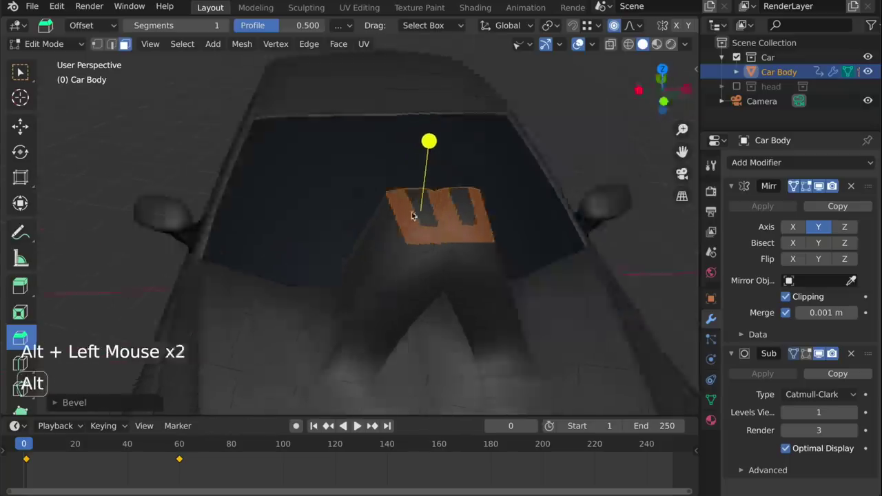
pyautogui.keyDown('alt'); pyautogui.middleClick(380, 217); pyautogui.keyUp('alt')
pyautogui.scroll(3, 257, 311)
pyautogui.scroll(-4, 256, 310)
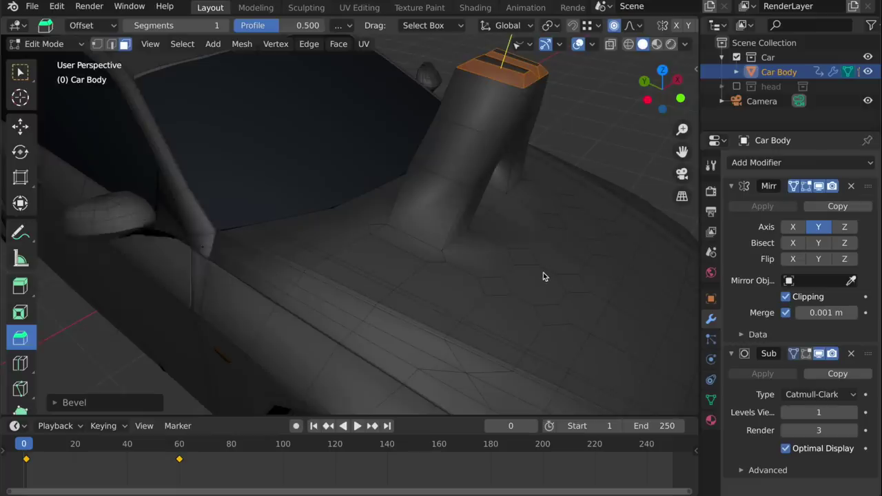
pyautogui.scroll(-3, 543, 276)
pyautogui.scroll(-2, 544, 276)
pyautogui.hotkey('ctrl', 'z')
pyautogui.hotkey('ctrl', 'z')
pyautogui.hotkey('ctrl', 'z')
pyautogui.hotkey('ctrl', 'z')
pyautogui.hotkey('ctrl', 'z')
pyautogui.hotkey('ctrl', 'z')
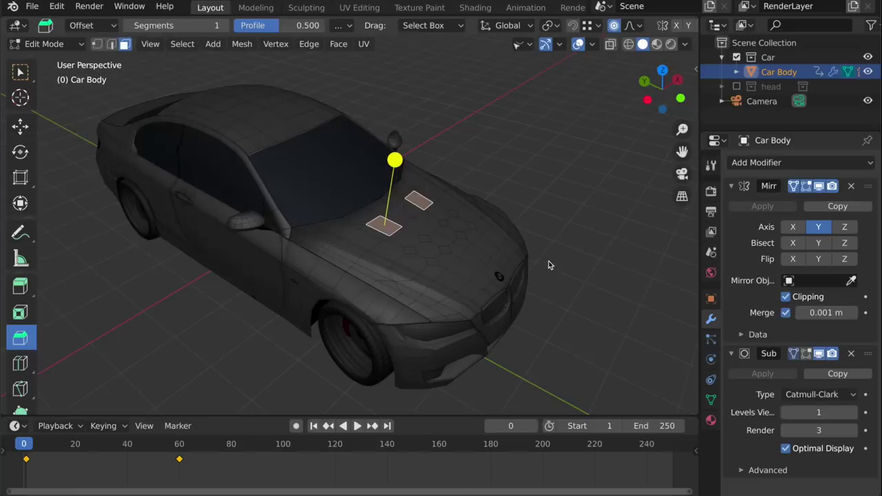
pyautogui.scroll(-3, 550, 262)
pyautogui.scroll(8, 550, 263)
pyautogui.scroll(-7, 550, 262)
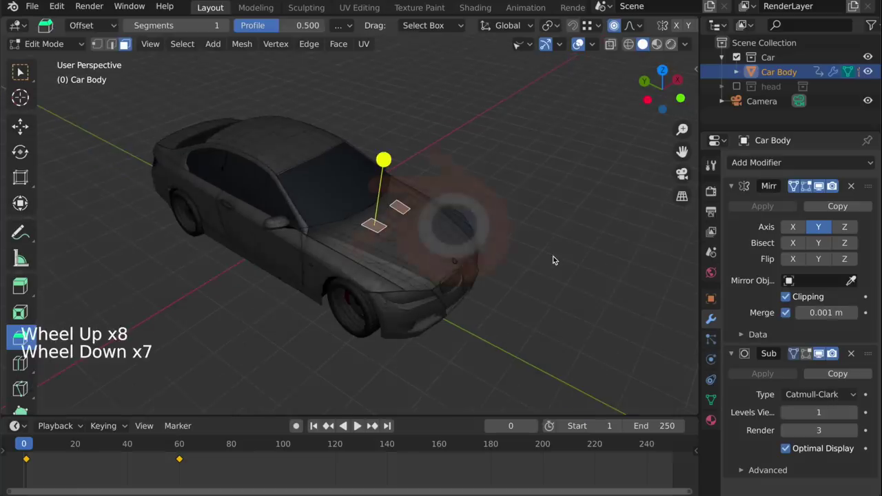